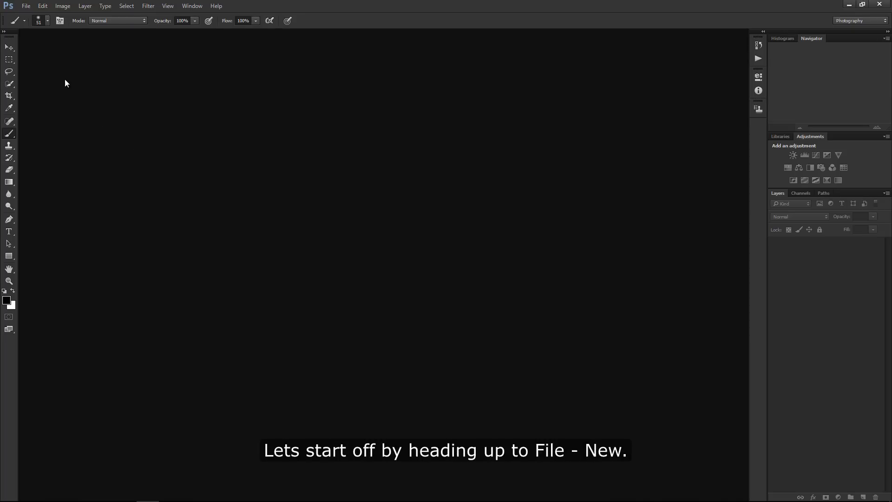
Set up a new 1900 × 1280 px RGB 16-bit document with black (000000) background contents.
{"action": "left_click", "coordinate": [26, 6]}
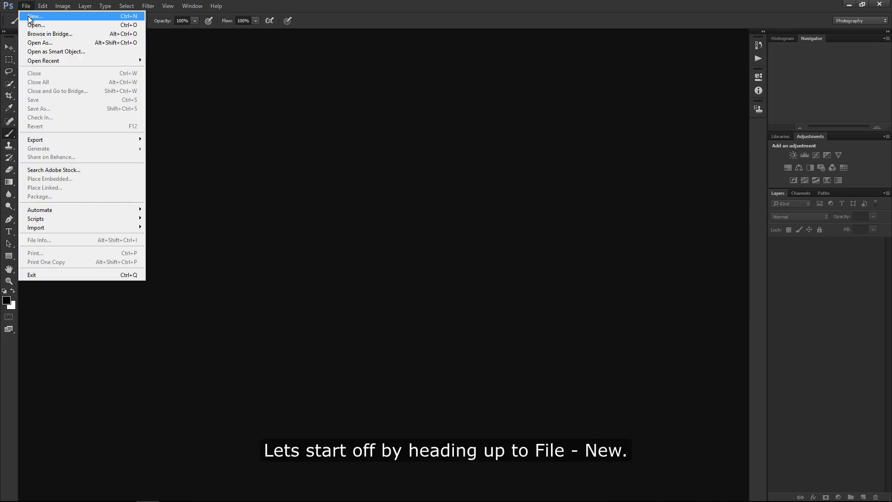
{"action": "left_click", "coordinate": [57, 16]}
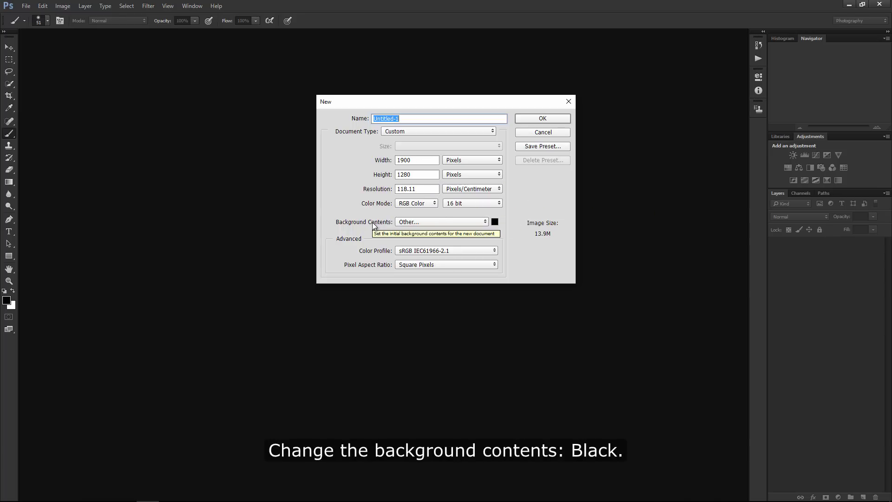
{"action": "left_click", "coordinate": [495, 222]}
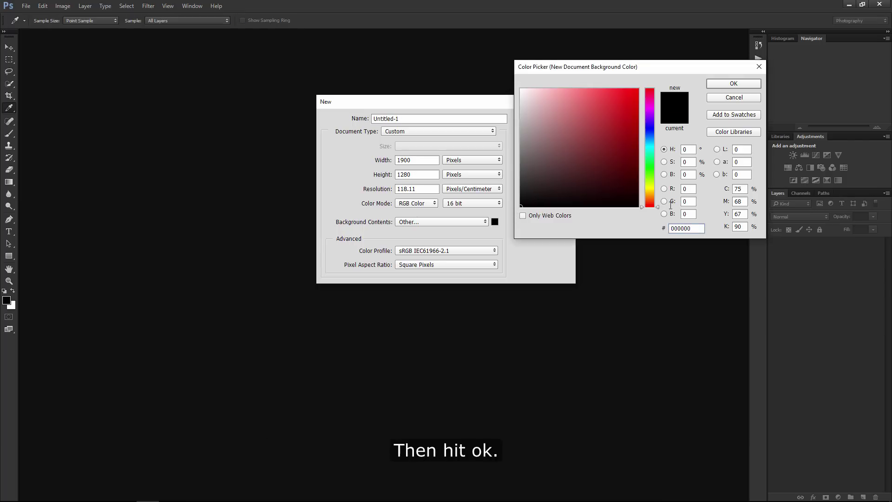
{"action": "left_click", "coordinate": [730, 87]}
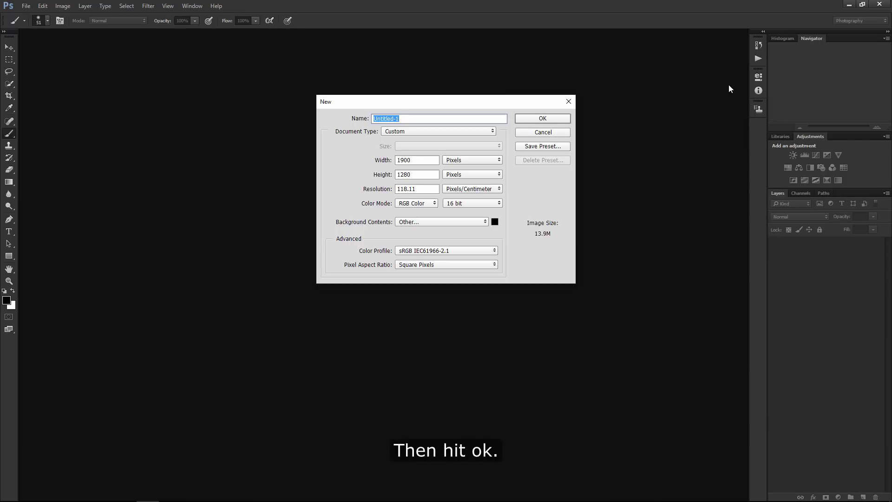
Create the black document and type EXPLODE in white 83 pt Calibri Bold near the centre.
{"action": "left_click", "coordinate": [562, 121]}
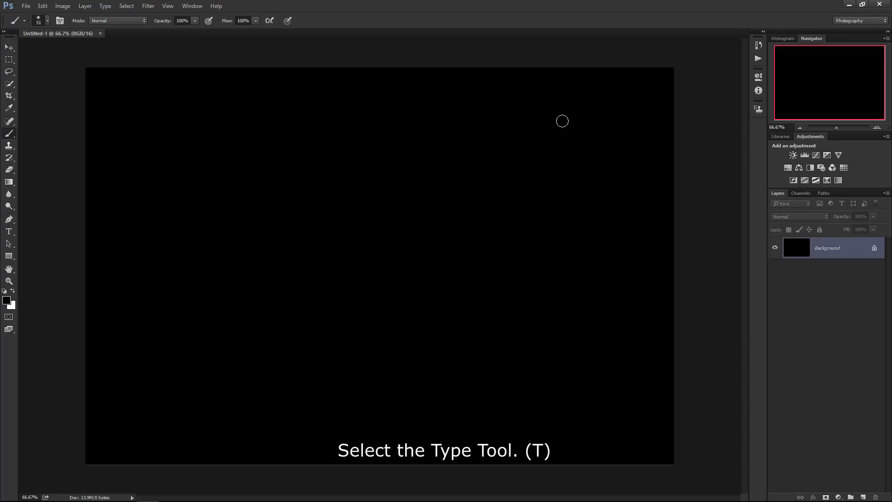
{"action": "key", "text": "t"}
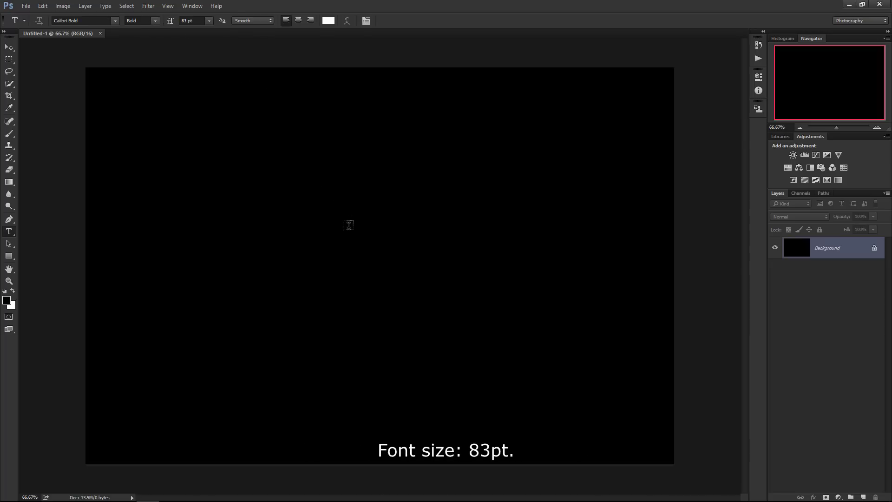
{"action": "left_click", "coordinate": [347, 250]}
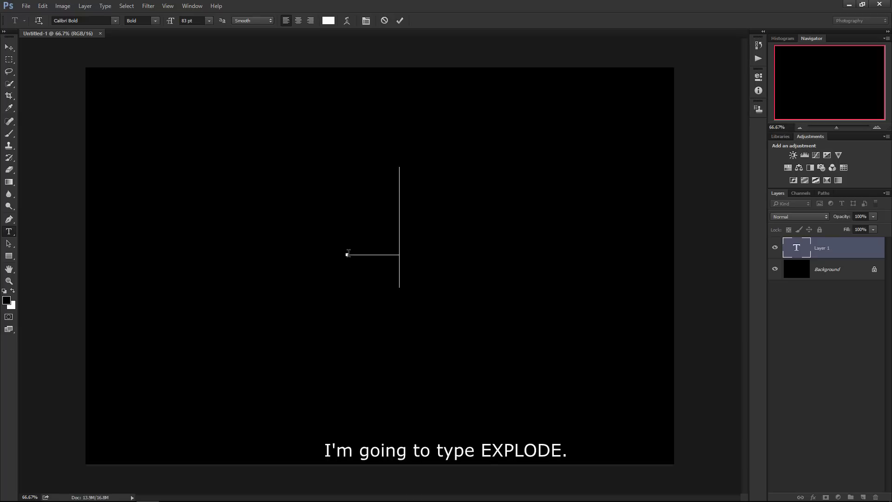
{"action": "type", "text": "EXPLOD"}
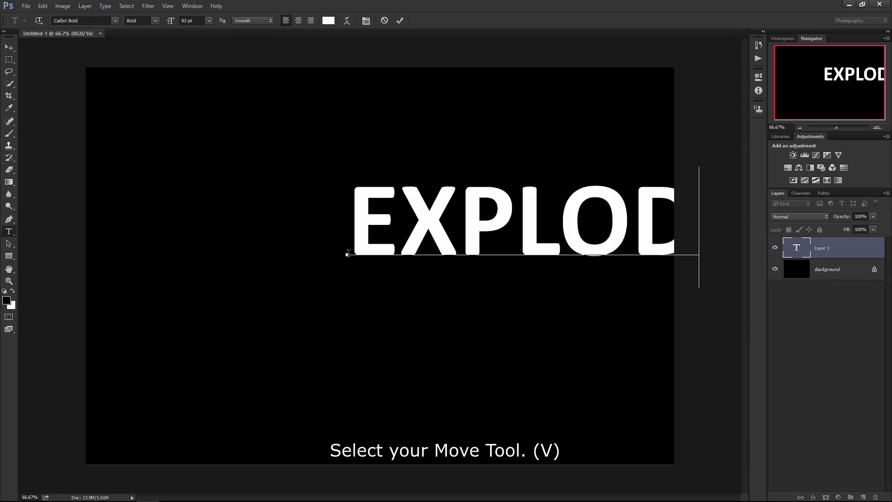
{"action": "type", "text": "E"}
Move the EXPLODE text to the canvas centre and add a white layer mask to it.
{"action": "left_click", "coordinate": [9, 48]}
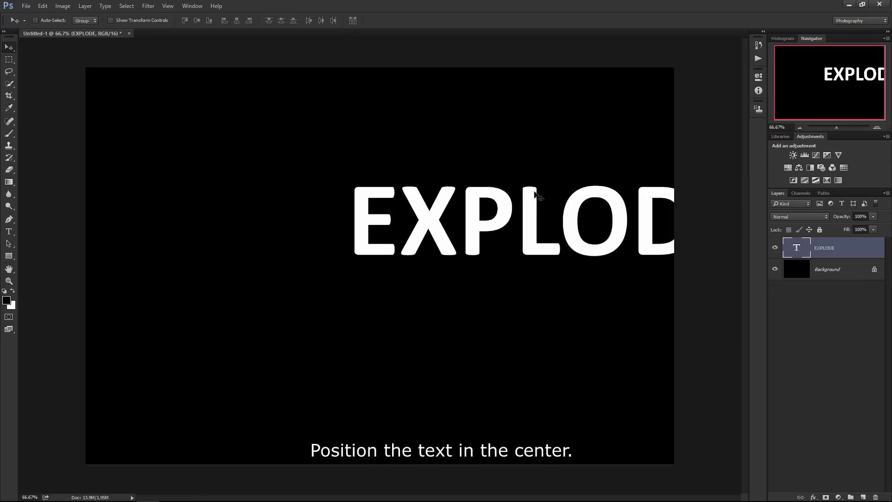
{"action": "mouse_move", "coordinate": [535, 194]}
{"action": "left_mouse_down"}
{"action": "mouse_move", "coordinate": [415, 264]}
{"action": "mouse_move", "coordinate": [399, 263]}
{"action": "left_mouse_up"}
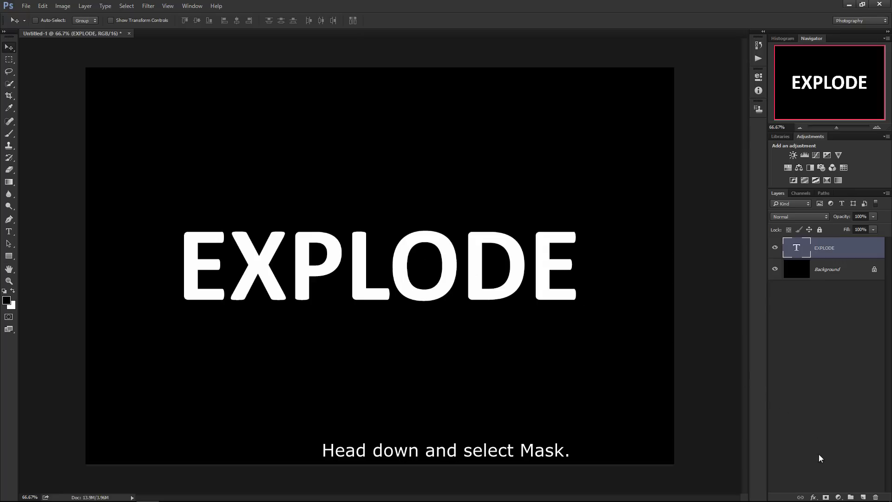
{"action": "left_click", "coordinate": [827, 497]}
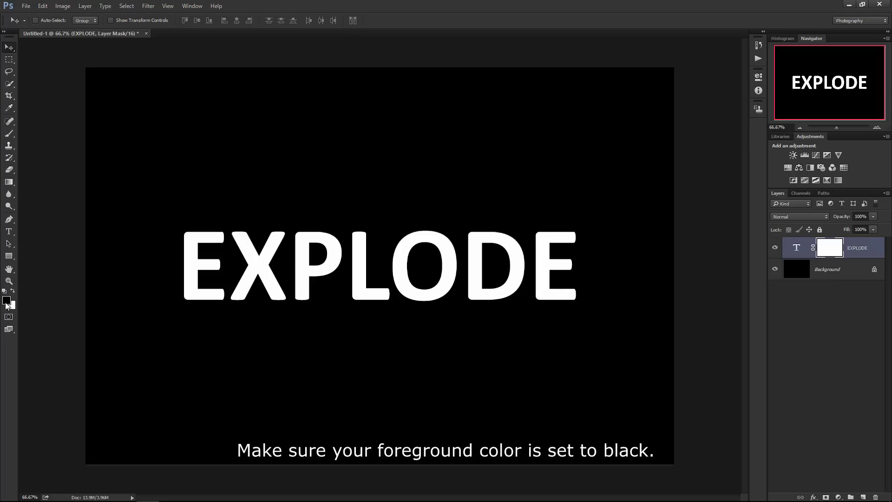
Select the 1860 explosion brush preset and set its size to 281 px.
{"action": "left_click", "coordinate": [13, 137]}
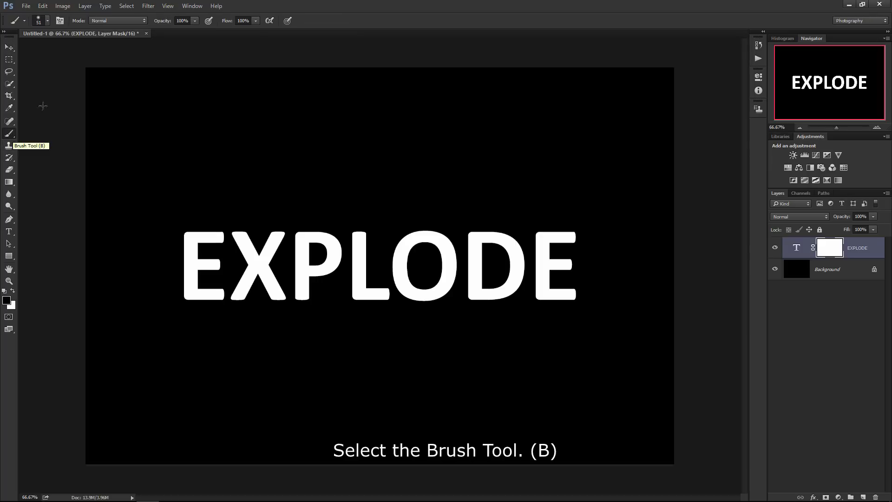
{"action": "left_click", "coordinate": [47, 21]}
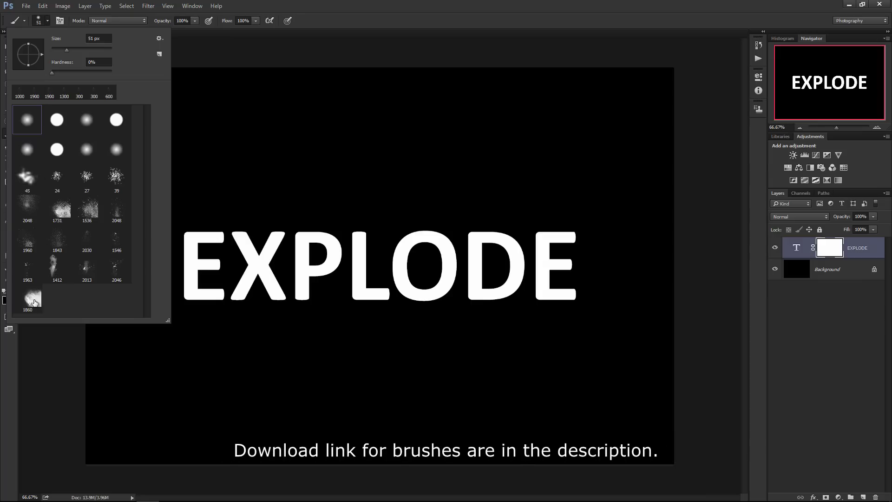
{"action": "left_click", "coordinate": [34, 303]}
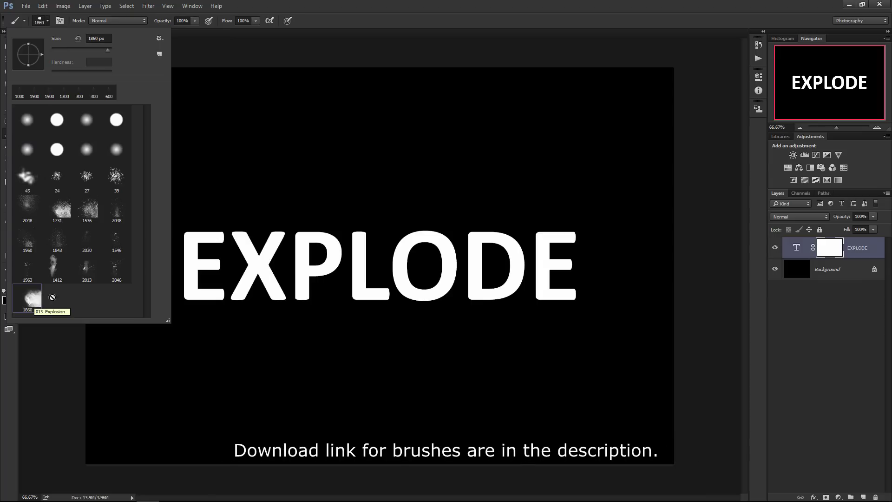
{"action": "type", "text": "145"}
{"action": "key", "text": "Return"}
{"action": "type", "text": "281"}
{"action": "key", "text": "Return"}
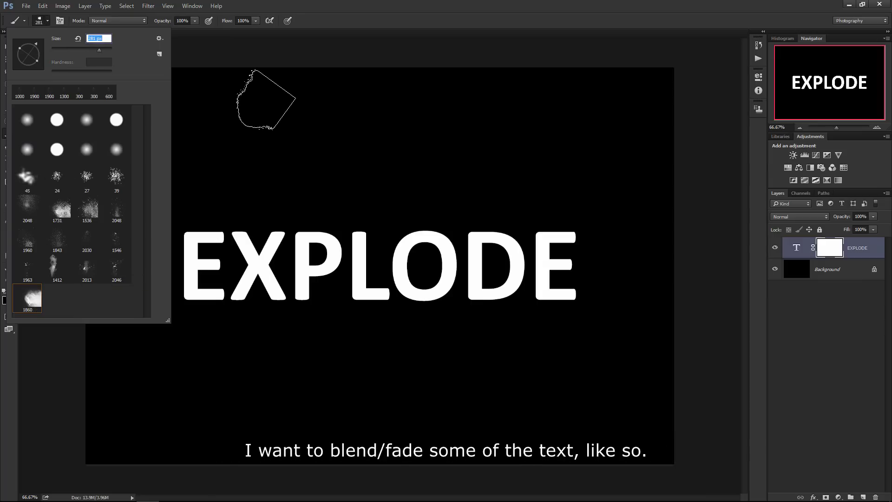
Paint black on the mask across the letters' top edges, then their bottom edges with a rotated brush.
{"action": "left_click", "coordinate": [306, 22]}
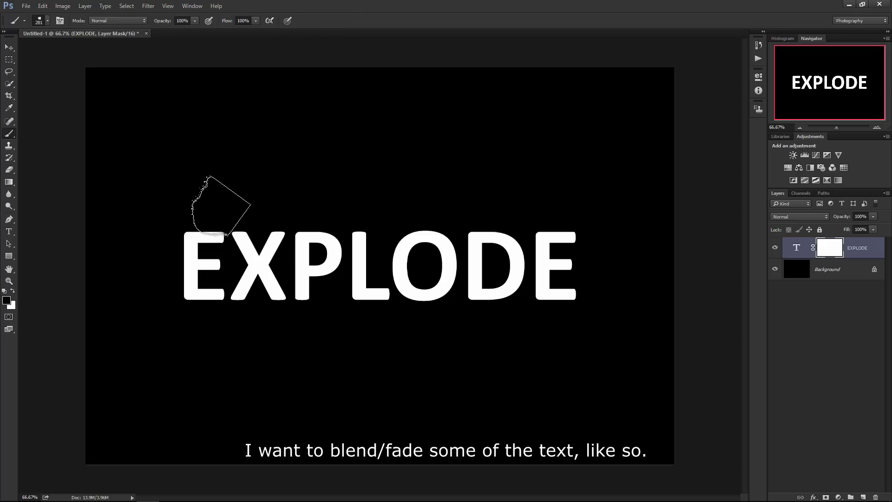
{"action": "left_click", "coordinate": [217, 207]}
{"action": "mouse_move", "coordinate": [217, 206]}
{"action": "left_mouse_down"}
{"action": "mouse_move", "coordinate": [193, 200]}
{"action": "mouse_move", "coordinate": [315, 210]}
{"action": "mouse_move", "coordinate": [583, 199]}
{"action": "mouse_move", "coordinate": [511, 189]}
{"action": "mouse_move", "coordinate": [425, 208]}
{"action": "left_mouse_up"}
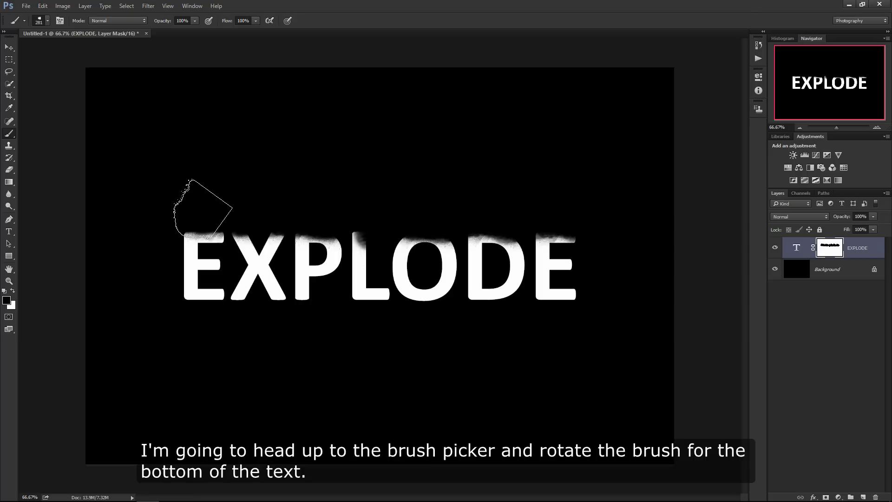
{"action": "left_click", "coordinate": [47, 21]}
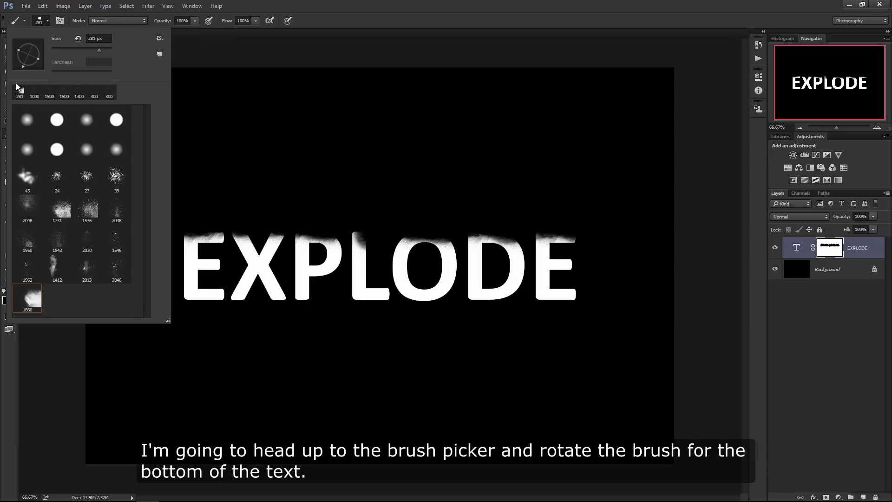
{"action": "left_click", "coordinate": [184, 326]}
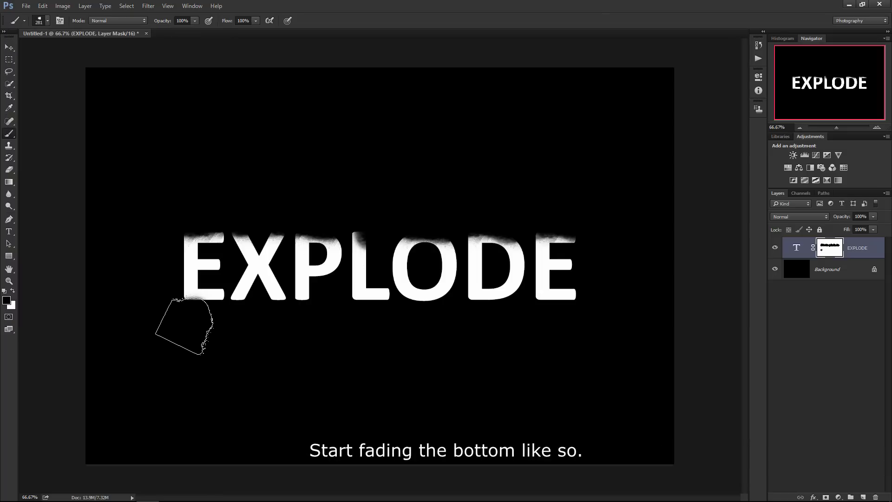
{"action": "mouse_move", "coordinate": [185, 326]}
{"action": "left_mouse_down"}
{"action": "mouse_move", "coordinate": [166, 308]}
{"action": "mouse_move", "coordinate": [365, 326]}
{"action": "mouse_move", "coordinate": [567, 309]}
{"action": "left_mouse_up"}
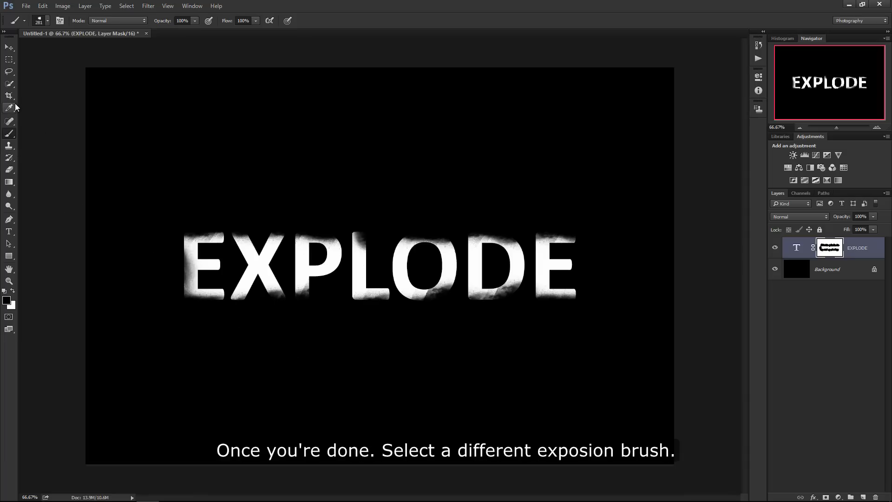
Choose the 2030 scattered-particle brush and make it smaller.
{"action": "left_click", "coordinate": [47, 21]}
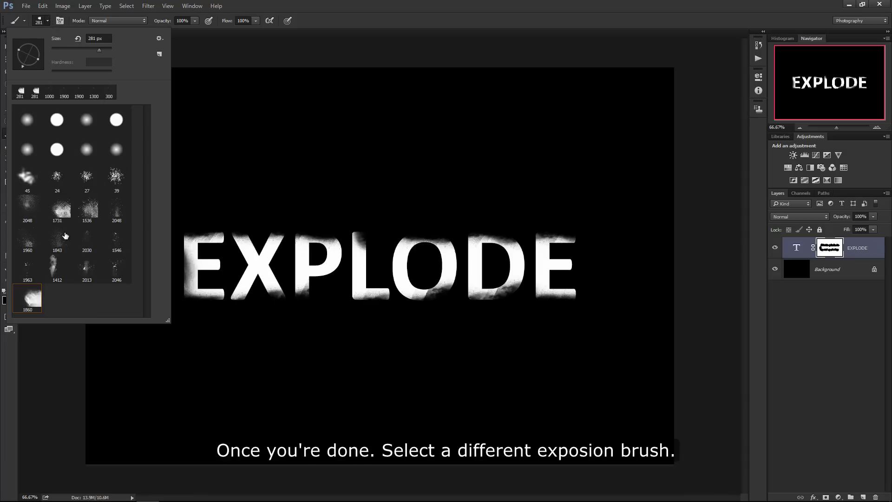
{"action": "double_click", "coordinate": [91, 242]}
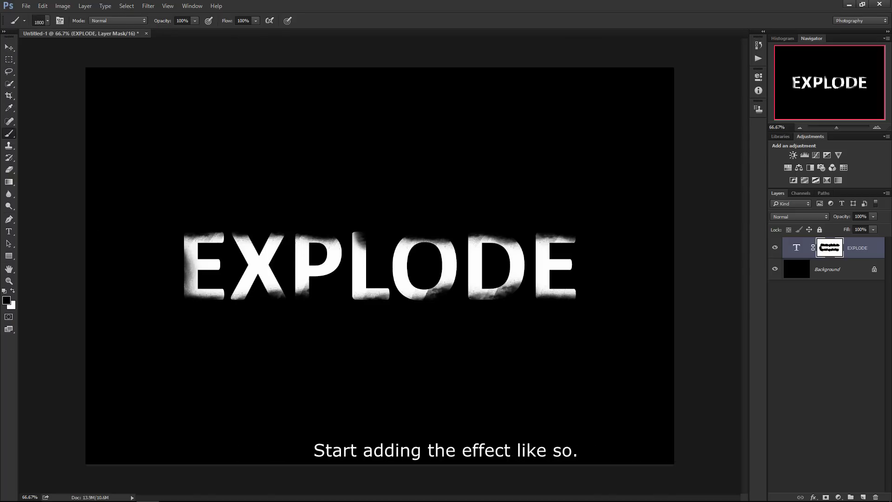
{"action": "key", "text": "bracketleft"}
{"action": "key", "text": "bracketleft"}
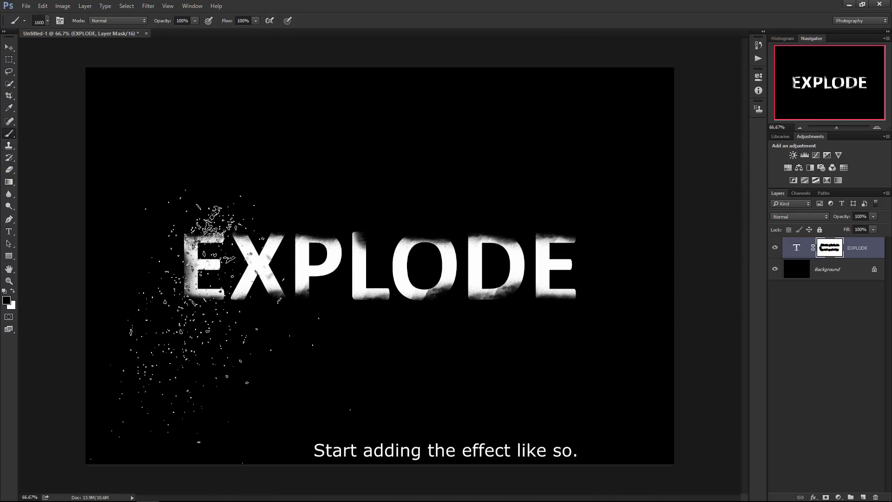
{"action": "key", "text": "bracketleft"}
{"action": "key", "text": "bracketleft"}
{"action": "key", "text": "bracketleft"}
Punch speckled holes into the mask across E, X, P, L, O, D and the final E.
{"action": "left_click_drag", "start_coordinate": [181, 307], "coordinate": [242, 307]}
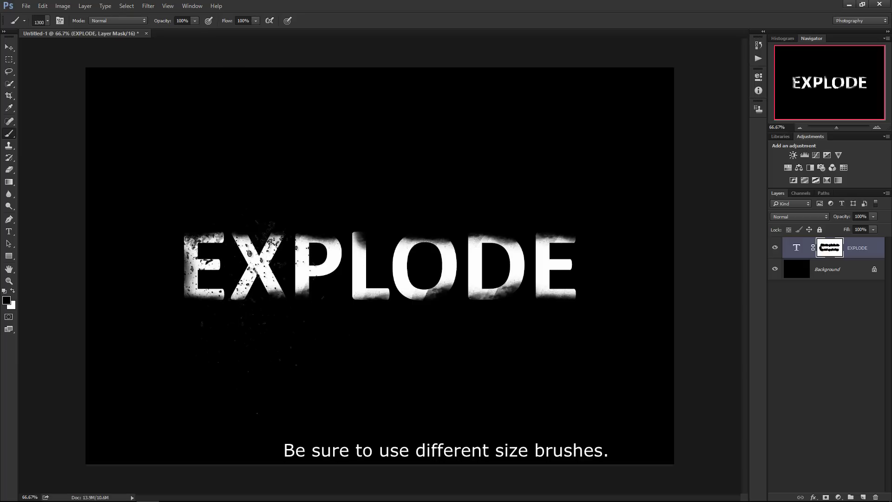
{"action": "left_click", "coordinate": [325, 260]}
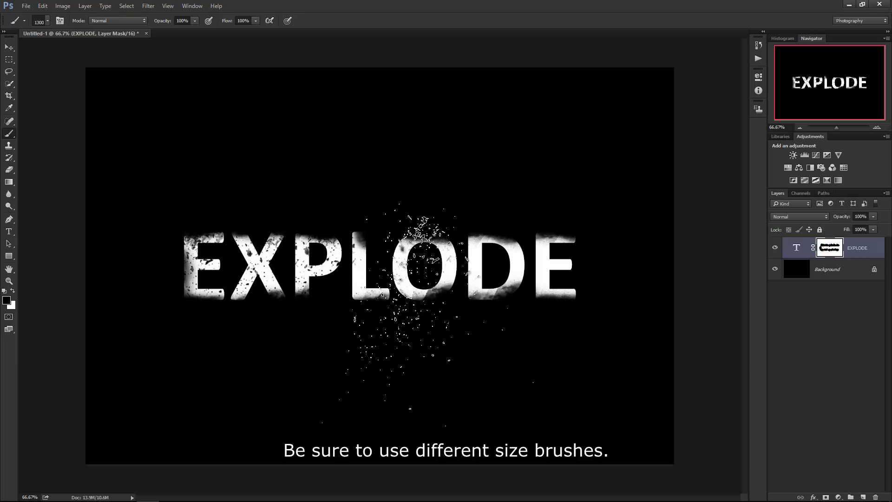
{"action": "left_click", "coordinate": [419, 260]}
{"action": "left_click", "coordinate": [358, 260]}
{"action": "left_click", "coordinate": [428, 260]}
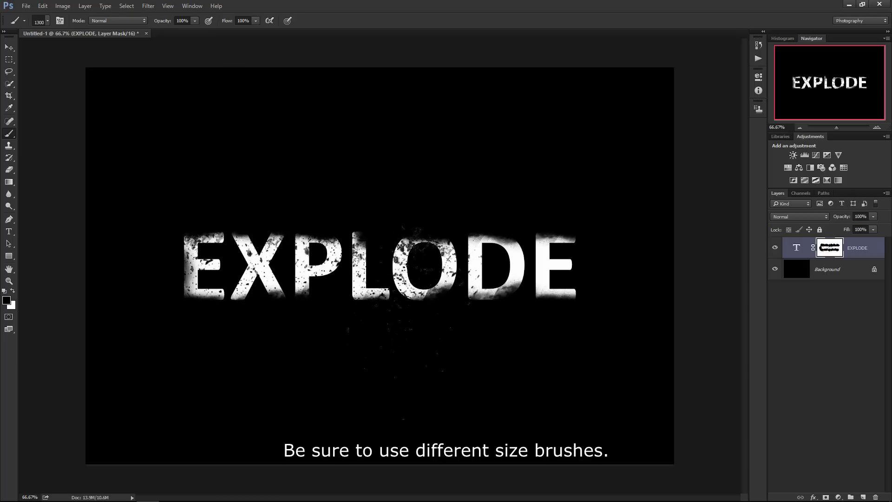
{"action": "left_click", "coordinate": [488, 260]}
{"action": "left_click", "coordinate": [535, 261]}
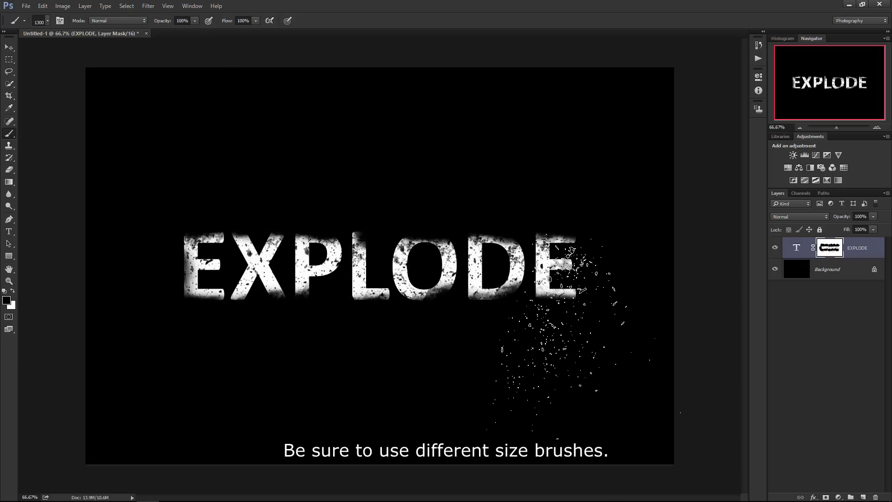
{"action": "left_click", "coordinate": [358, 279]}
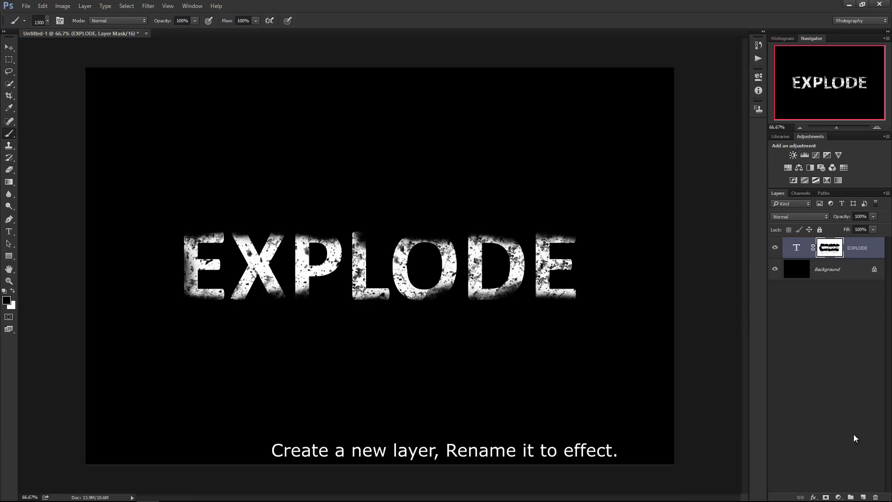
Add a new layer named Effect above the text and zoom in on the left letters.
{"action": "left_click", "coordinate": [863, 497]}
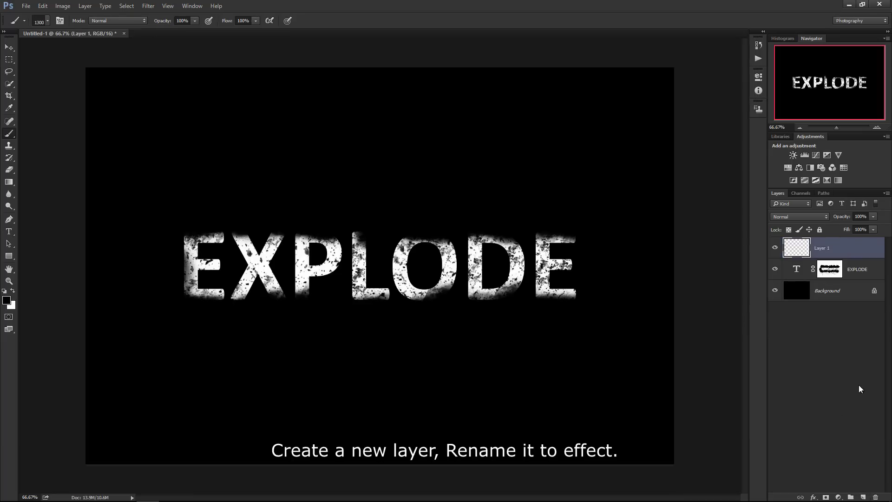
{"action": "double_click", "coordinate": [822, 248]}
{"action": "type", "text": "Effect"}
{"action": "key", "text": "Return"}
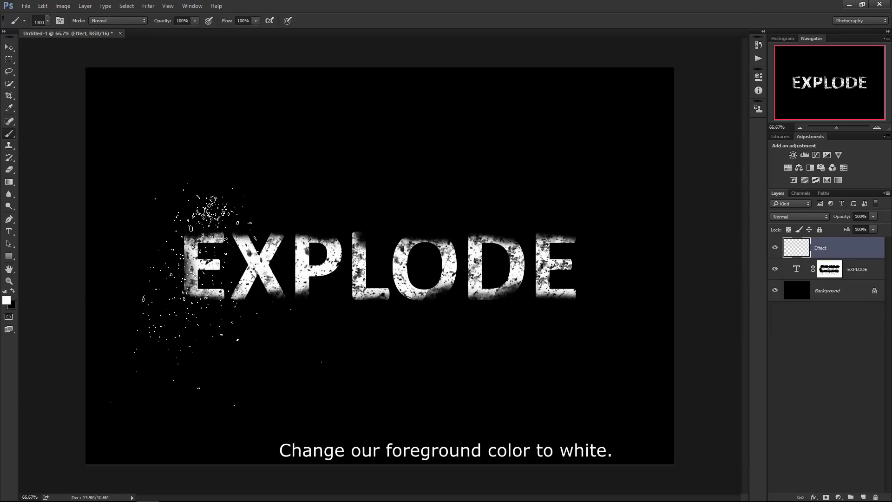
{"action": "key", "text": "z"}
{"action": "left_click_drag", "start_coordinate": [208, 249], "coordinate": [238, 251]}
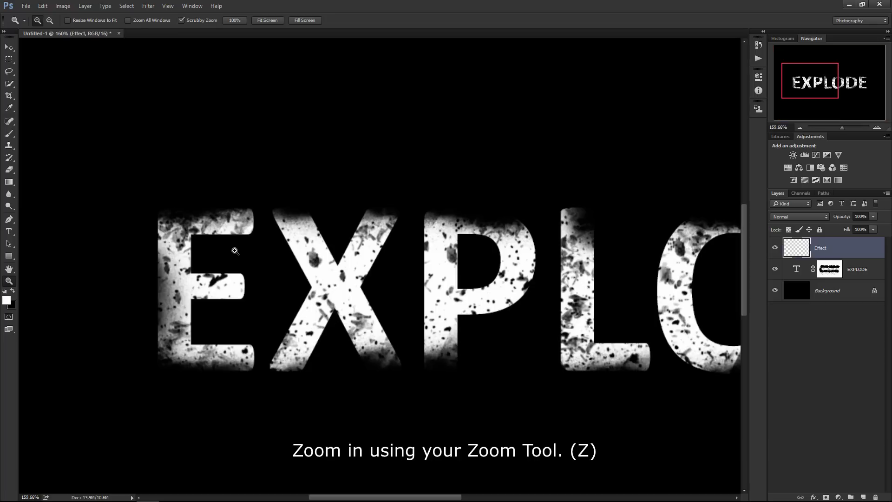
Pick an explosion debris brush and stamp white particles around the first E.
{"action": "key", "text": "b"}
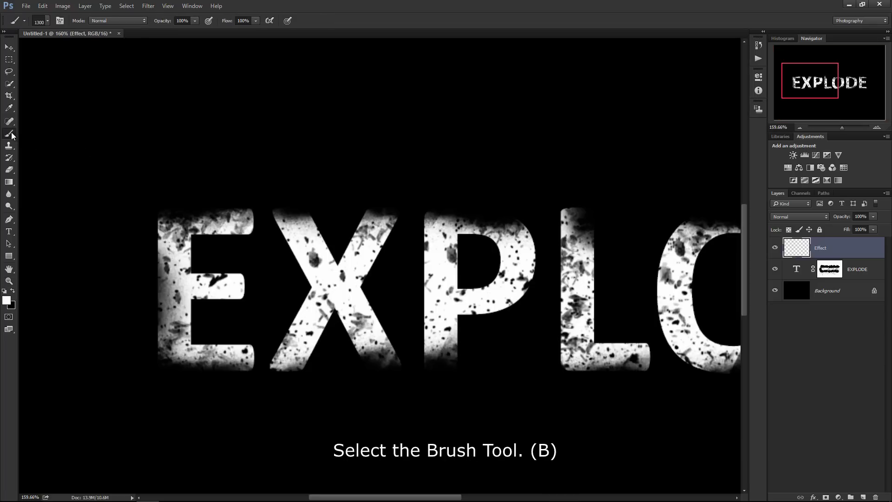
{"action": "left_click", "coordinate": [47, 21]}
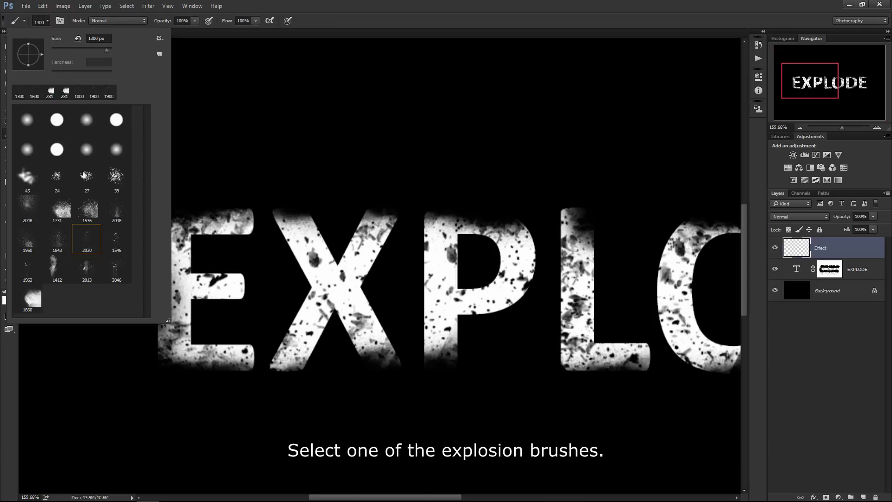
{"action": "double_click", "coordinate": [86, 232]}
{"action": "key", "text": "bracketleft"}
{"action": "key", "text": "bracketleft"}
{"action": "key", "text": "bracketleft"}
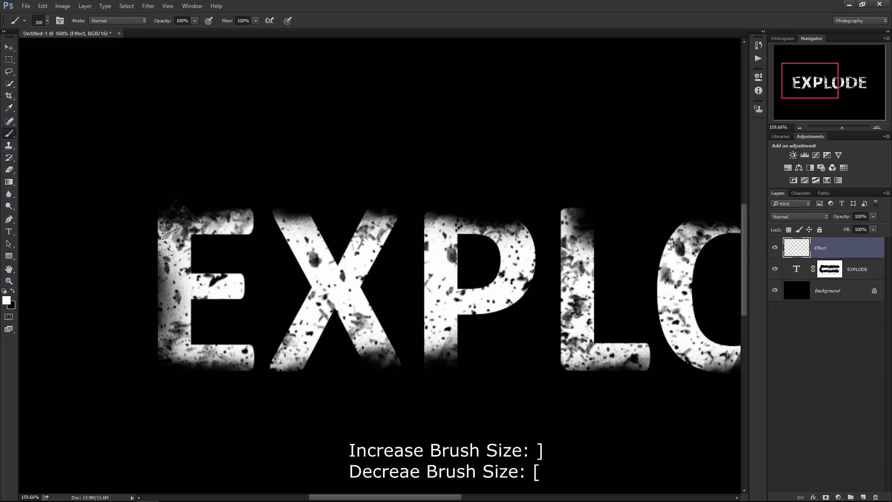
{"action": "left_click", "coordinate": [173, 233]}
{"action": "left_click", "coordinate": [204, 213]}
{"action": "key", "text": "bracketright"}
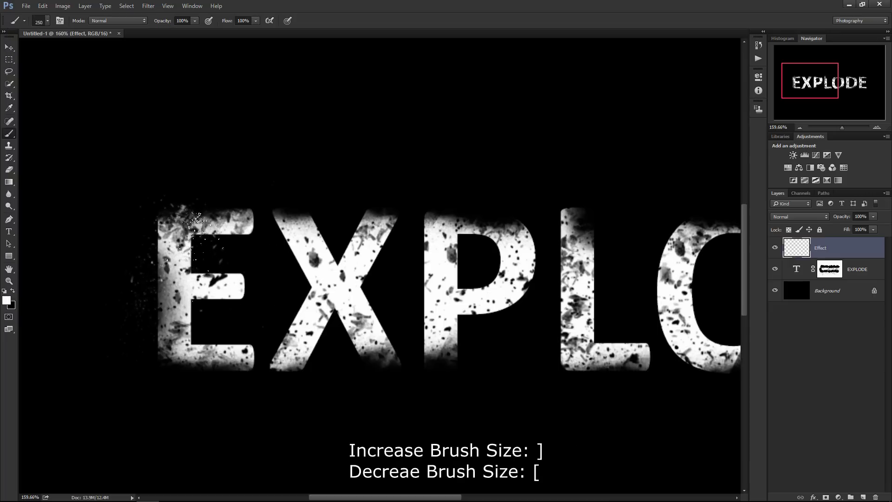
{"action": "left_click", "coordinate": [179, 219]}
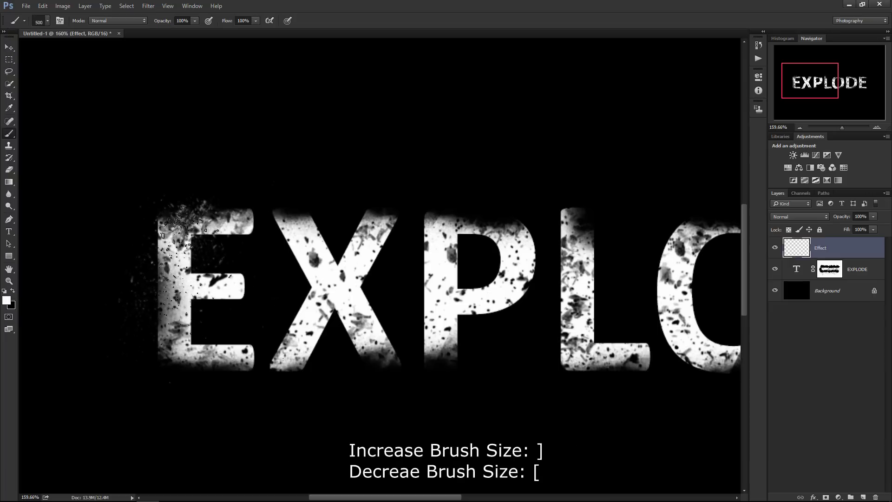
{"action": "left_click", "coordinate": [184, 209]}
{"action": "key", "text": "bracketleft"}
{"action": "key", "text": "bracketleft"}
{"action": "key", "text": "bracketleft"}
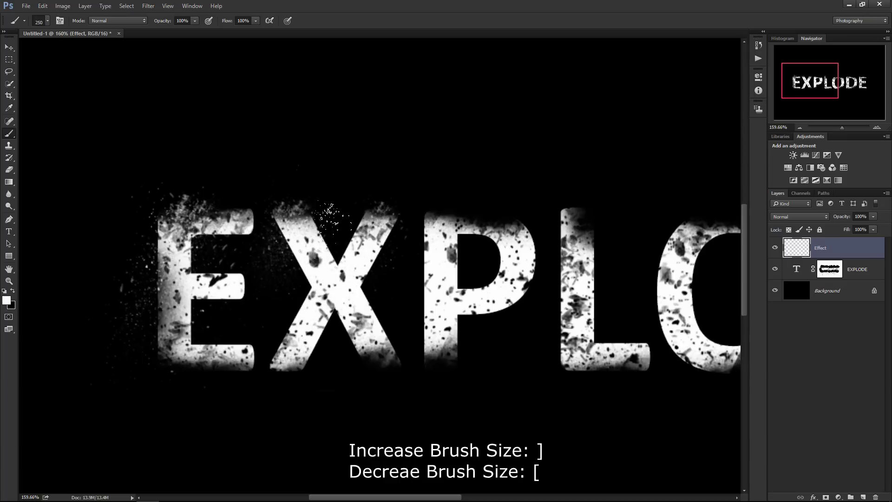
Scatter debris above and around the P and the L, varying brush size.
{"action": "left_click", "coordinate": [48, 21]}
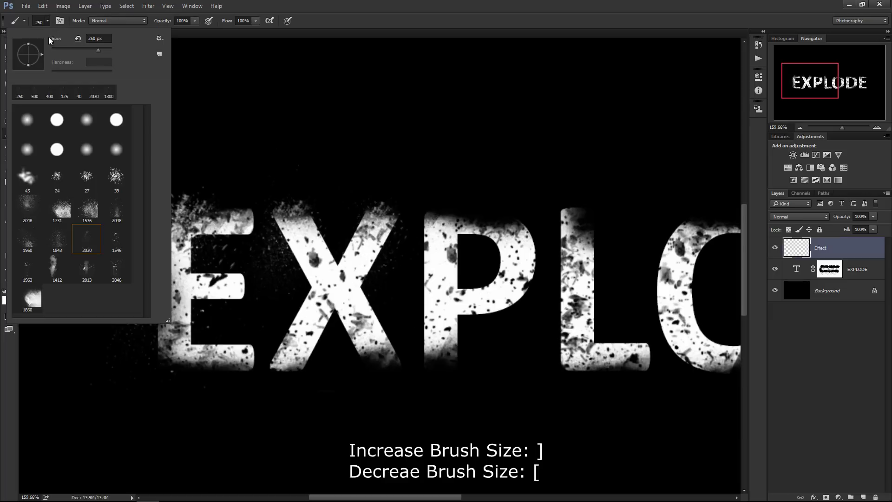
{"action": "key", "text": "Return"}
{"action": "key", "text": "bracketright"}
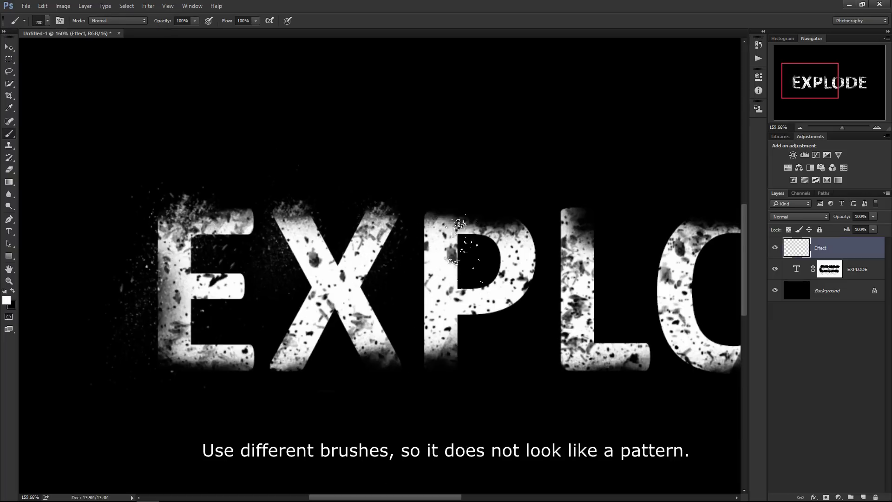
{"action": "left_click_drag", "start_coordinate": [448, 260], "coordinate": [499, 258]}
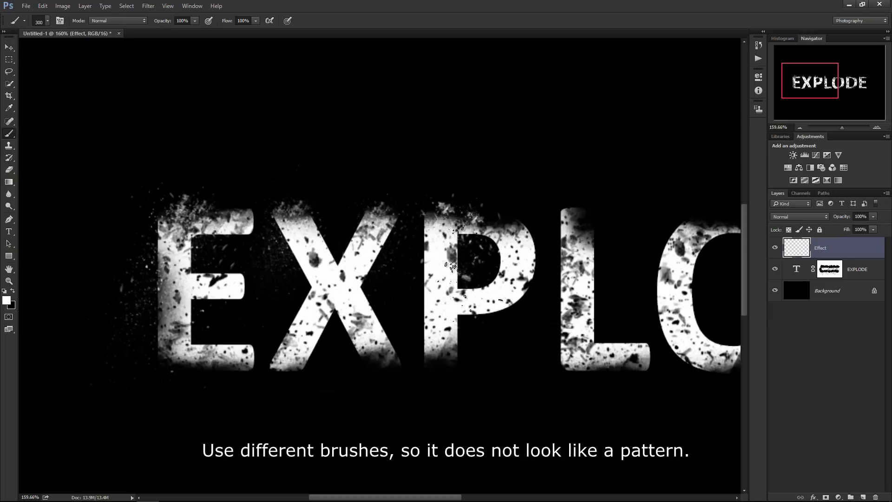
{"action": "key", "text": "bracketright"}
{"action": "key", "text": "bracketright"}
{"action": "key", "text": "bracketright"}
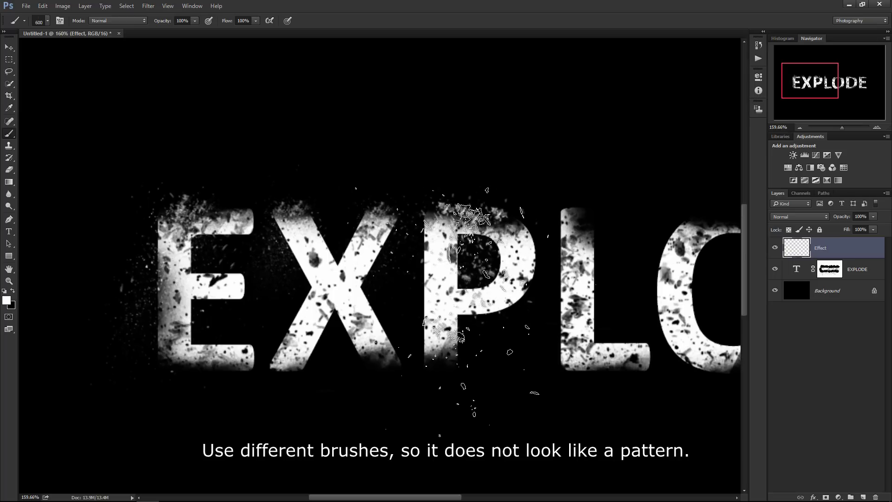
{"action": "left_click", "coordinate": [464, 298]}
{"action": "key", "text": "bracketleft"}
{"action": "key", "text": "bracketleft"}
{"action": "key", "text": "bracketleft"}
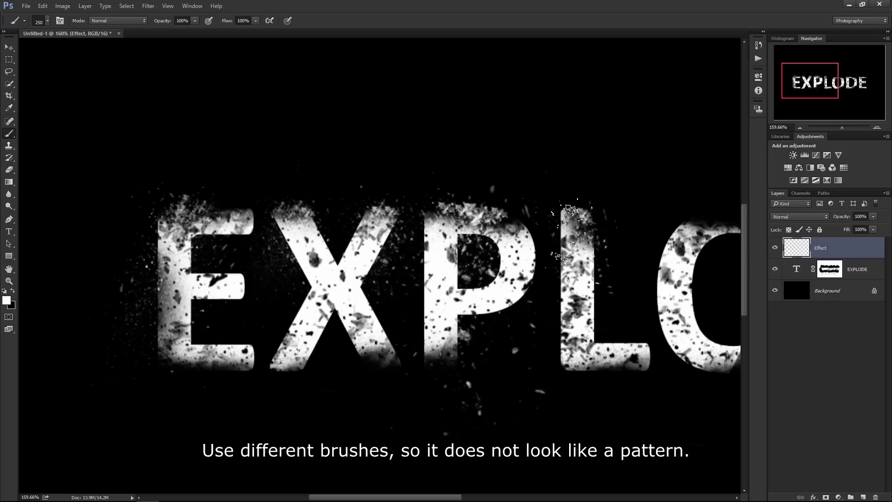
{"action": "left_click", "coordinate": [583, 244]}
Switch to another debris tip and scatter particles above the O, D and E.
{"action": "scroll", "coordinate": [580, 242], "scroll_direction": "right", "scroll_amount": 3}
{"action": "scroll", "coordinate": [558, 246], "scroll_direction": "right", "scroll_amount": 2}
{"action": "key", "text": "bracketright"}
{"action": "key", "text": "bracketright"}
{"action": "key", "text": "bracketright"}
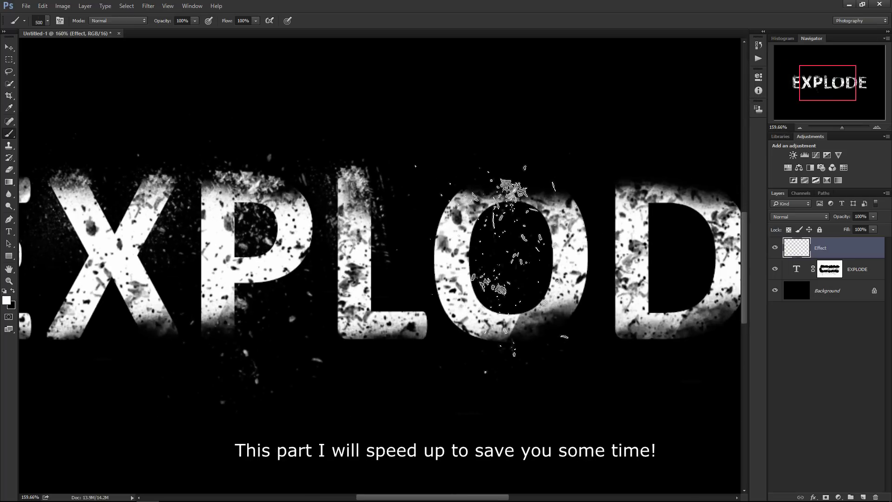
{"action": "left_click", "coordinate": [24, 20]}
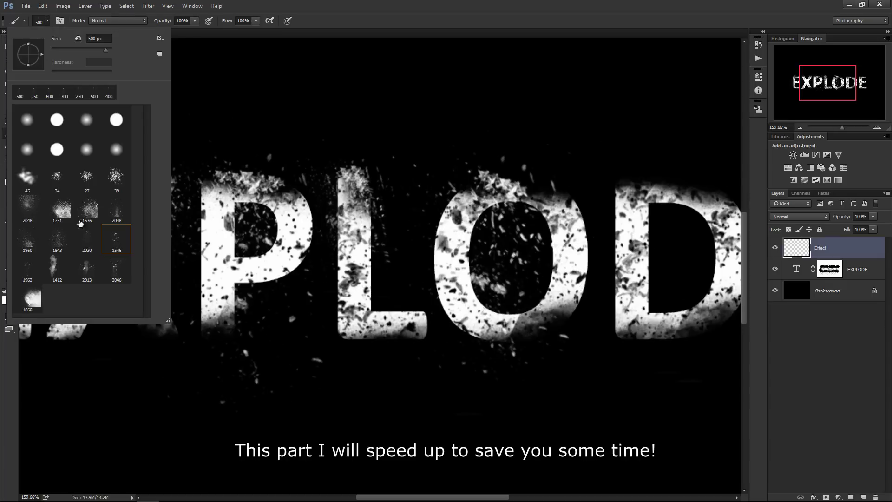
{"action": "double_click", "coordinate": [27, 267]}
{"action": "left_click_drag", "start_coordinate": [491, 205], "coordinate": [311, 194]}
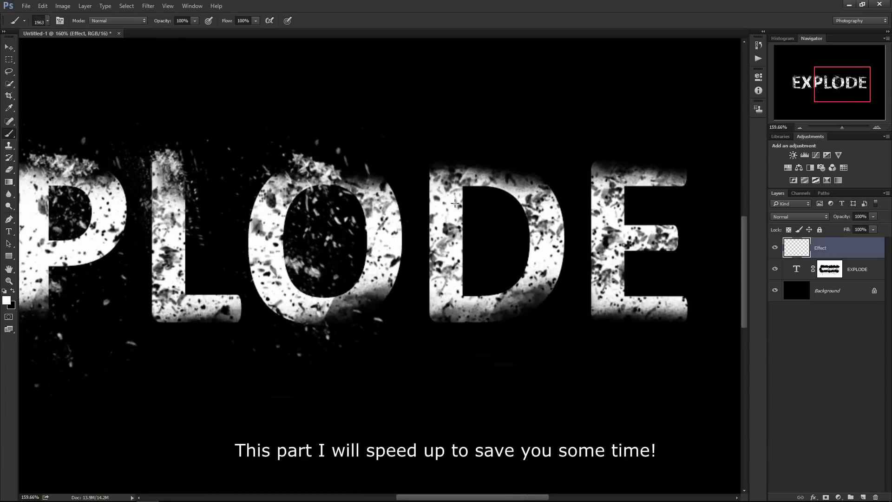
{"action": "key", "text": "bracketleft"}
{"action": "key", "text": "bracketleft"}
{"action": "key", "text": "bracketleft"}
{"action": "left_click_drag", "start_coordinate": [498, 182], "coordinate": [467, 168]}
{"action": "left_click_drag", "start_coordinate": [346, 184], "coordinate": [343, 163]}
{"action": "mouse_move", "coordinate": [567, 204]}
{"action": "left_mouse_down"}
{"action": "mouse_move", "coordinate": [613, 177]}
{"action": "mouse_move", "coordinate": [661, 176]}
{"action": "mouse_move", "coordinate": [604, 165]}
{"action": "mouse_move", "coordinate": [629, 232]}
{"action": "mouse_move", "coordinate": [600, 292]}
{"action": "left_mouse_up"}
{"action": "key", "text": "bracketleft"}
{"action": "key", "text": "bracketleft"}
{"action": "mouse_move", "coordinate": [527, 330]}
{"action": "left_mouse_down"}
{"action": "mouse_move", "coordinate": [524, 290]}
{"action": "mouse_move", "coordinate": [506, 309]}
{"action": "left_mouse_up"}
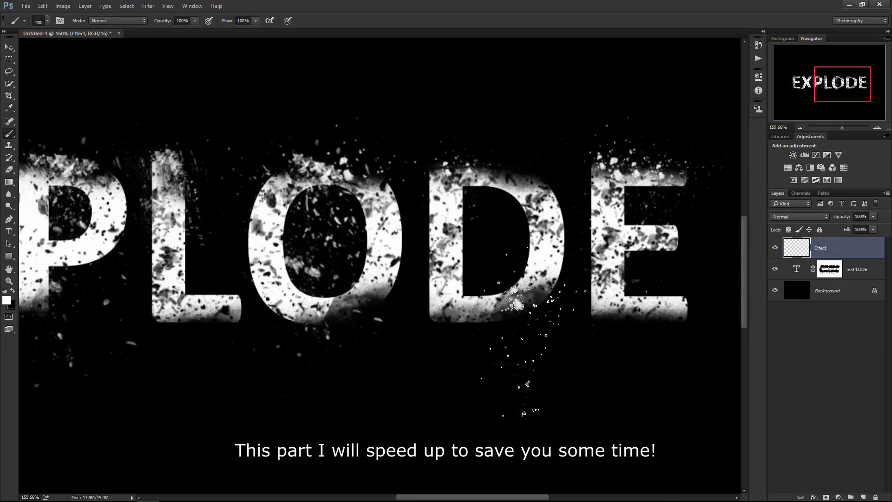
Try two more brush tips and paint particles at the D's lower right.
{"action": "key", "text": "bracketright"}
{"action": "key", "text": "bracketright"}
{"action": "left_click", "coordinate": [47, 21]}
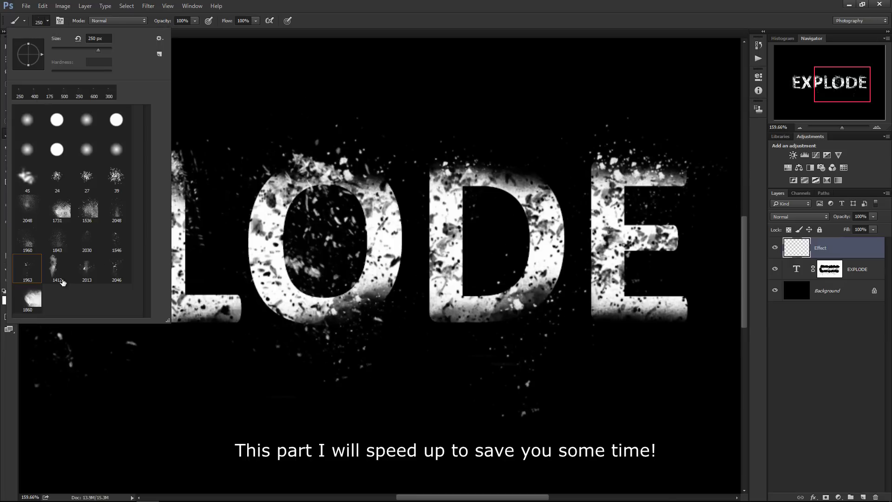
{"action": "double_click", "coordinate": [100, 240]}
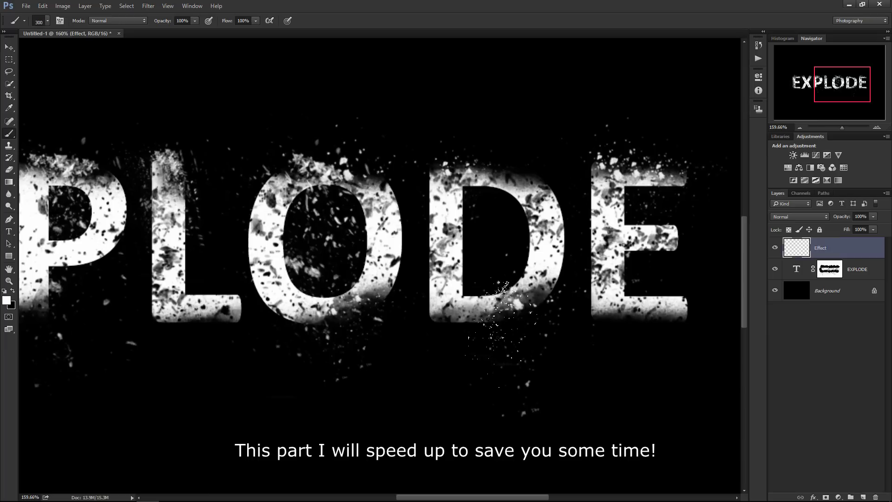
{"action": "left_click", "coordinate": [48, 21]}
{"action": "double_click", "coordinate": [27, 82]}
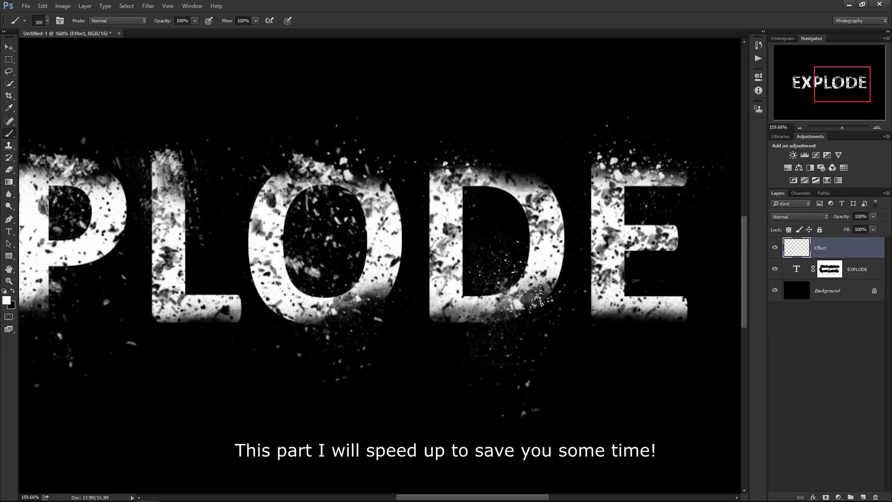
{"action": "mouse_move", "coordinate": [511, 309]}
{"action": "left_mouse_down"}
{"action": "mouse_move", "coordinate": [569, 295]}
{"action": "mouse_move", "coordinate": [440, 309]}
{"action": "mouse_move", "coordinate": [365, 304]}
{"action": "mouse_move", "coordinate": [339, 168]}
{"action": "mouse_move", "coordinate": [453, 205]}
{"action": "left_mouse_up"}
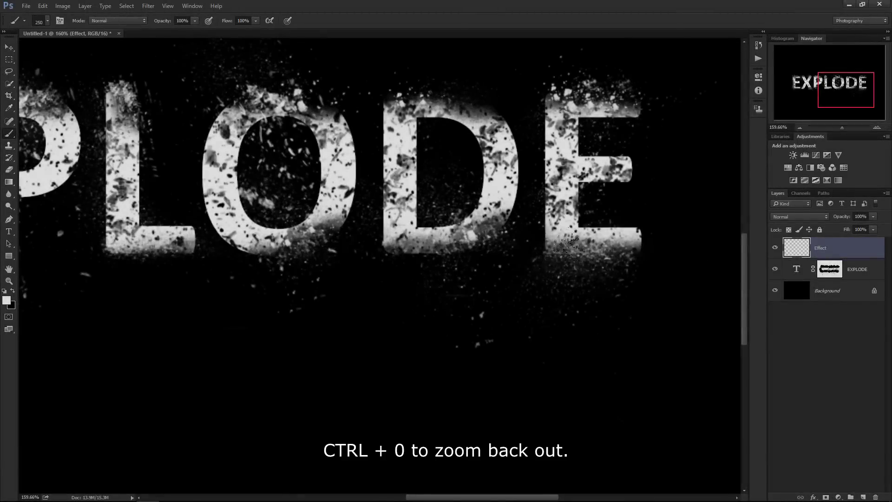
Fit the image on screen and stamp the 1546 debris brush left of the text.
{"action": "key", "text": "ctrl+0"}
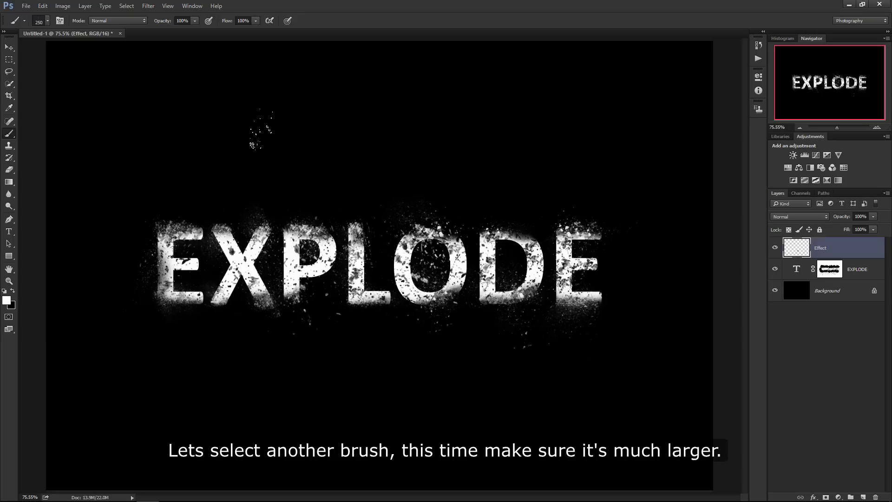
{"action": "left_click", "coordinate": [46, 22]}
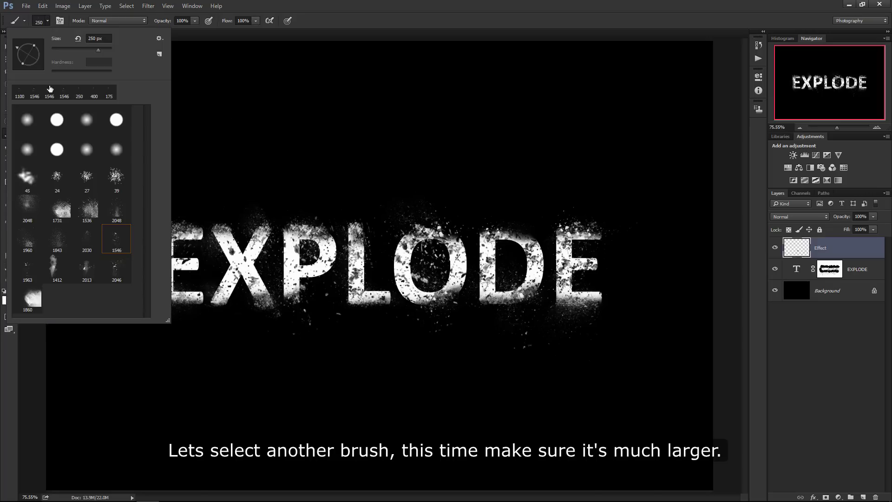
{"action": "left_click", "coordinate": [117, 240]}
{"action": "left_click", "coordinate": [411, 21]}
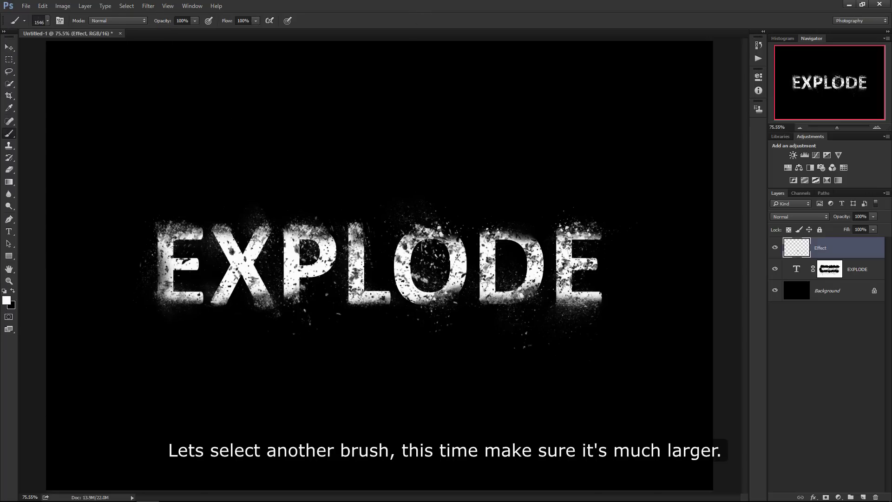
{"action": "key", "text": "bracketleft"}
{"action": "key", "text": "bracketleft"}
{"action": "key", "text": "bracketleft"}
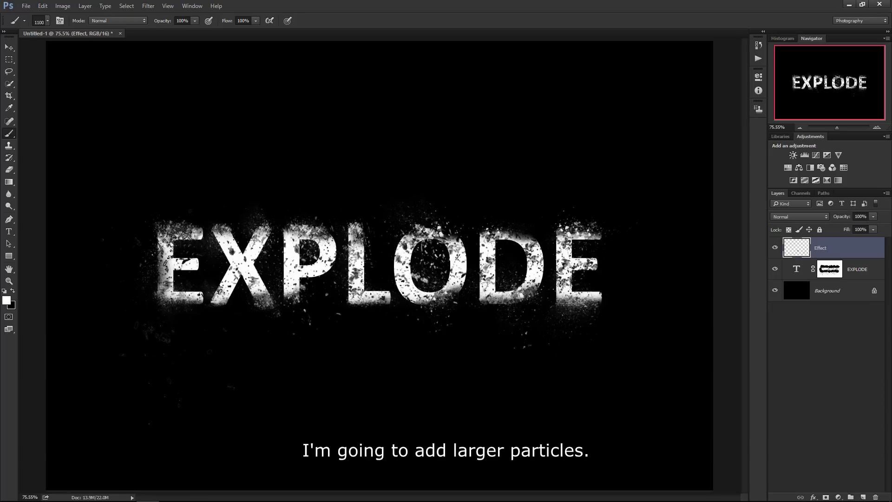
{"action": "left_click", "coordinate": [176, 279]}
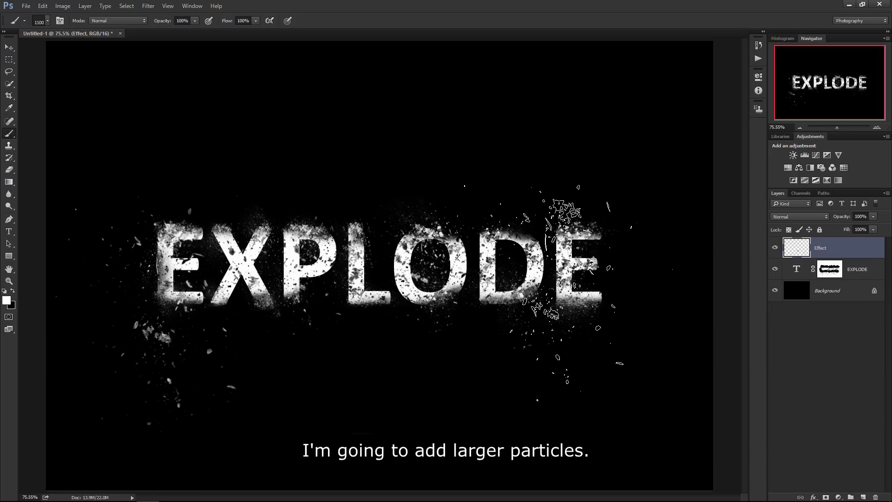
Rotate the debris brush tip diagonally and shrink it to 700 px.
{"action": "left_click", "coordinate": [48, 22]}
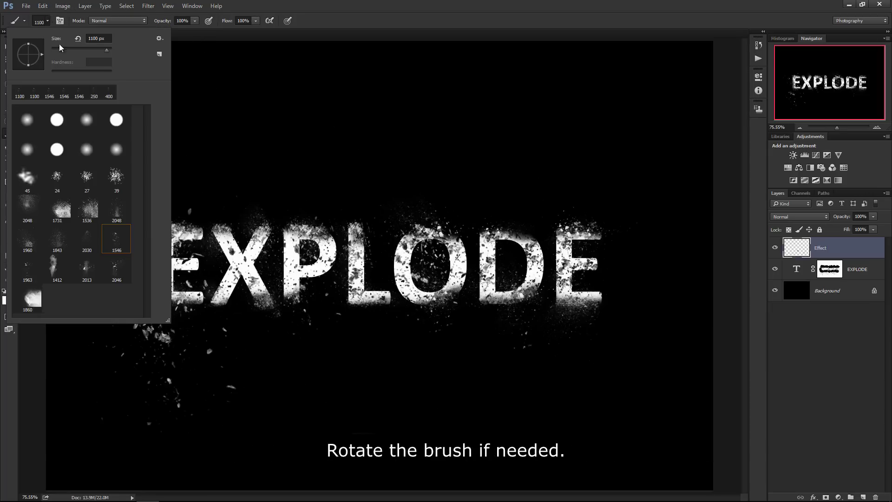
{"action": "left_click_drag", "start_coordinate": [43, 57], "coordinate": [14, 72]}
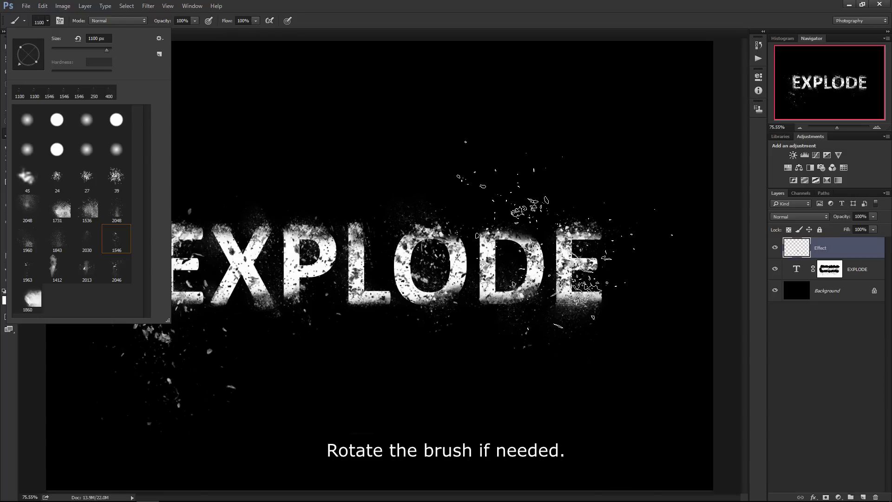
{"action": "left_click", "coordinate": [563, 241]}
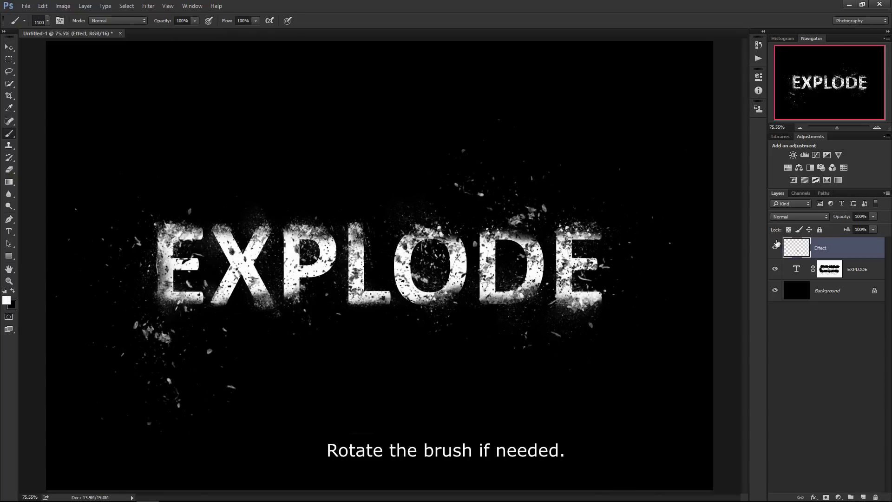
{"action": "key", "text": "bracketleft"}
{"action": "key", "text": "bracketleft"}
{"action": "key", "text": "bracketleft"}
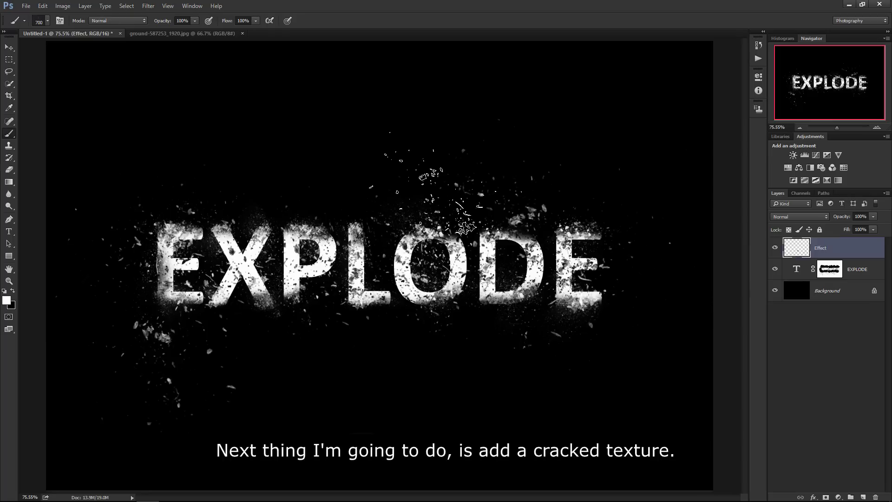
Bring the cracked ground texture in below Effect and scale it down over EXPLODE.
{"action": "key", "text": "v"}
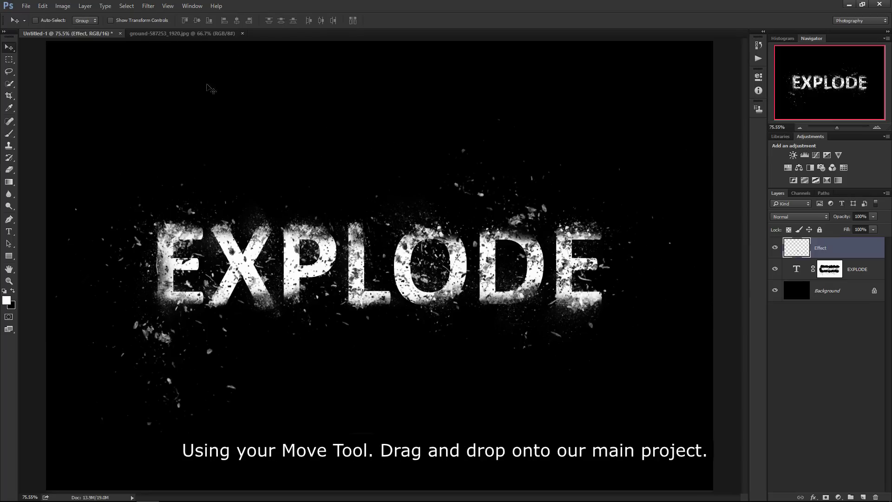
{"action": "left_click", "coordinate": [176, 34]}
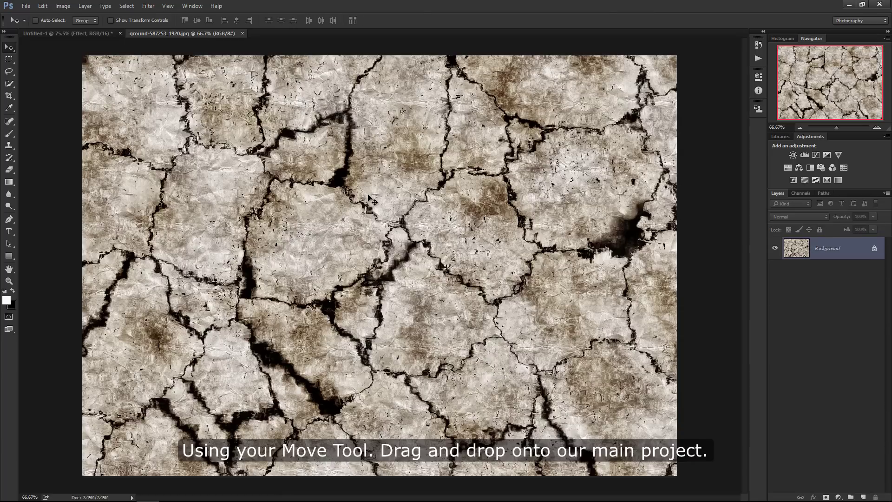
{"action": "left_click_drag", "start_coordinate": [367, 197], "coordinate": [351, 196]}
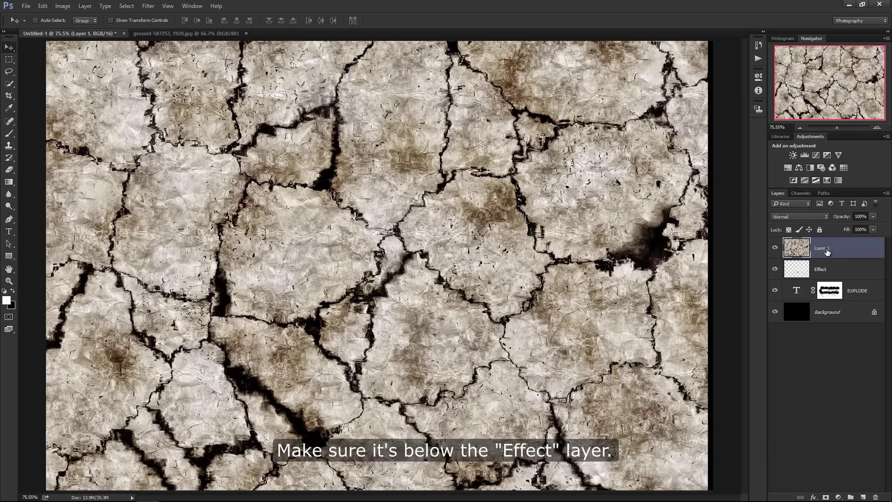
{"action": "left_click_drag", "start_coordinate": [798, 251], "coordinate": [821, 276]}
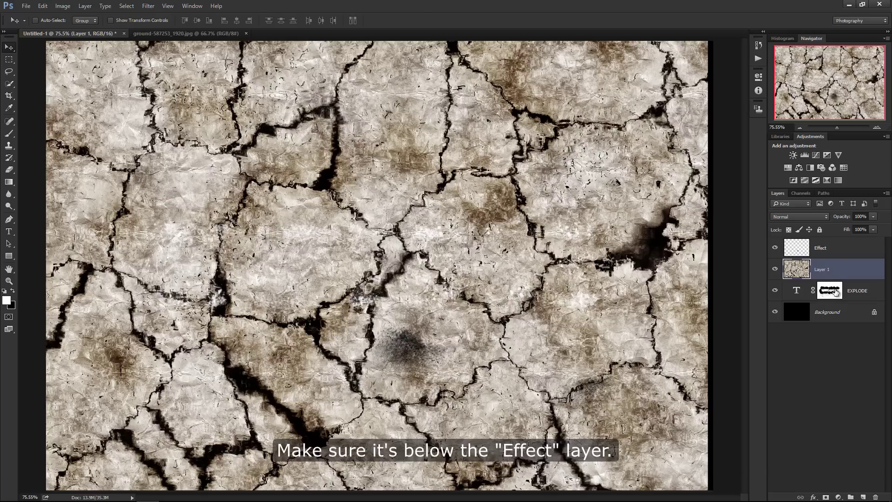
{"action": "key", "text": "ctrl"}
{"action": "key", "text": "ctrl+t"}
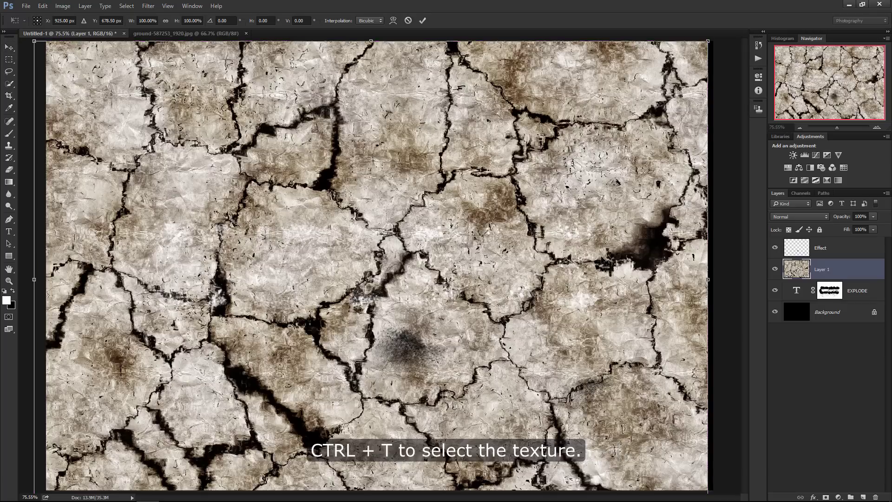
{"action": "mouse_move", "coordinate": [708, 41]}
{"action": "left_mouse_down"}
{"action": "mouse_move", "coordinate": [586, 135]}
{"action": "mouse_move", "coordinate": [612, 127]}
{"action": "left_mouse_up"}
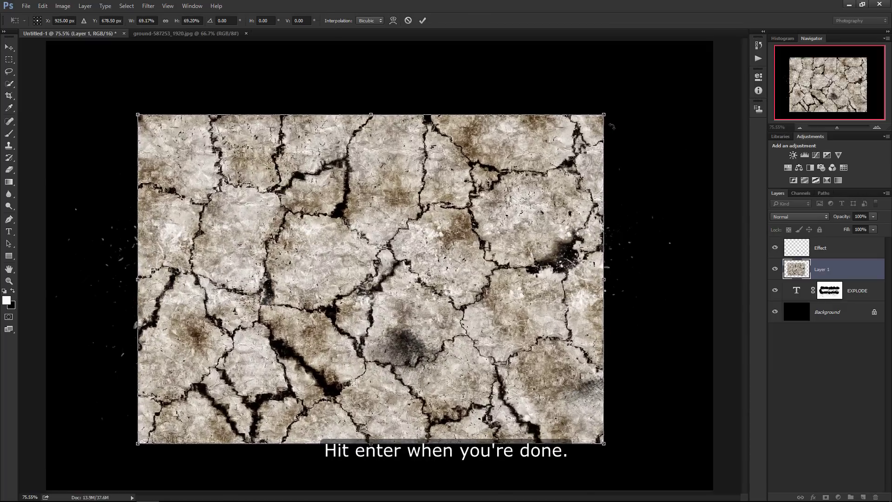
{"action": "key", "text": "Return"}
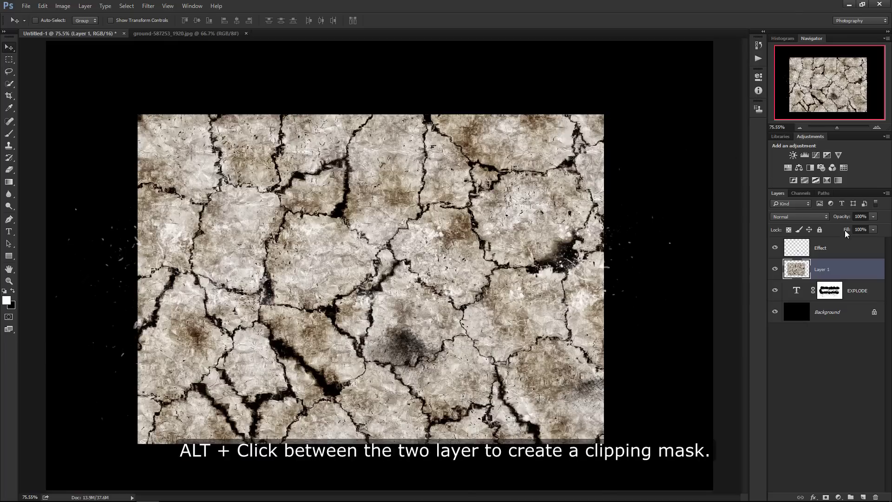
Clip the cracked texture to the EXPLODE layer and nudge it into place inside the letters.
{"action": "left_click", "coordinate": [863, 278], "text": "alt"}
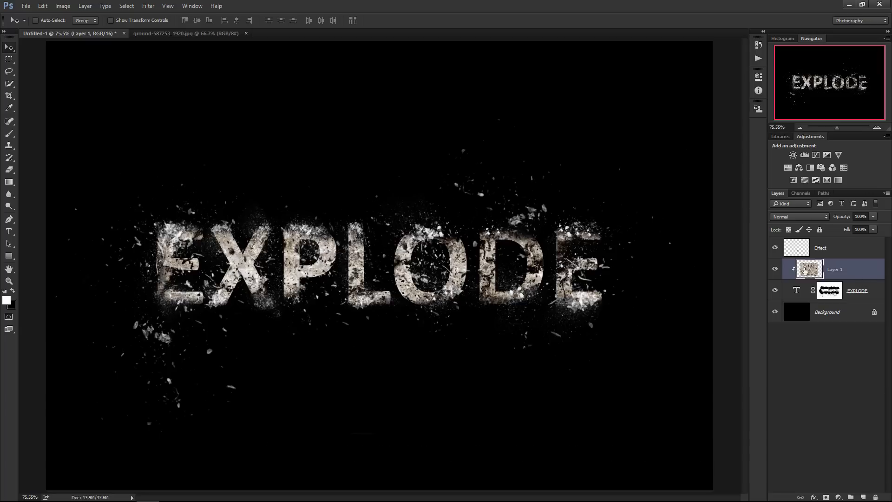
{"action": "left_click", "coordinate": [775, 269]}
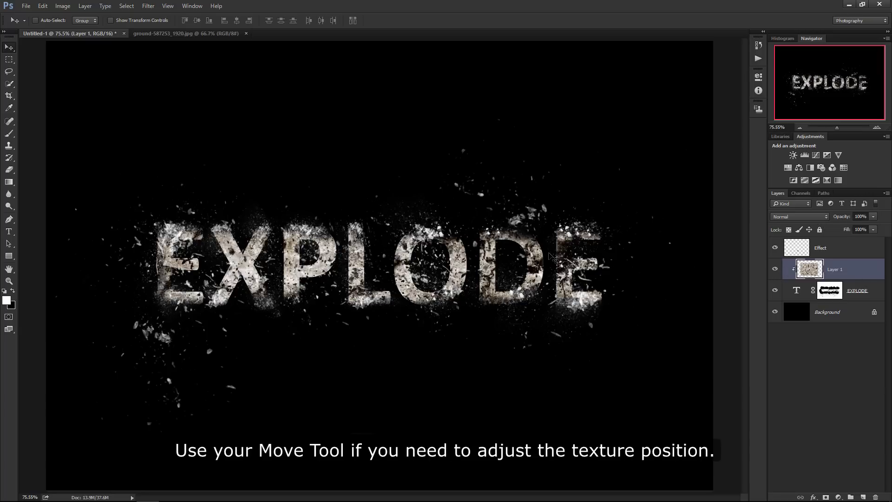
{"action": "mouse_move", "coordinate": [553, 258]}
{"action": "left_mouse_down"}
{"action": "mouse_move", "coordinate": [550, 170]}
{"action": "mouse_move", "coordinate": [539, 212]}
{"action": "mouse_move", "coordinate": [533, 205]}
{"action": "left_mouse_up"}
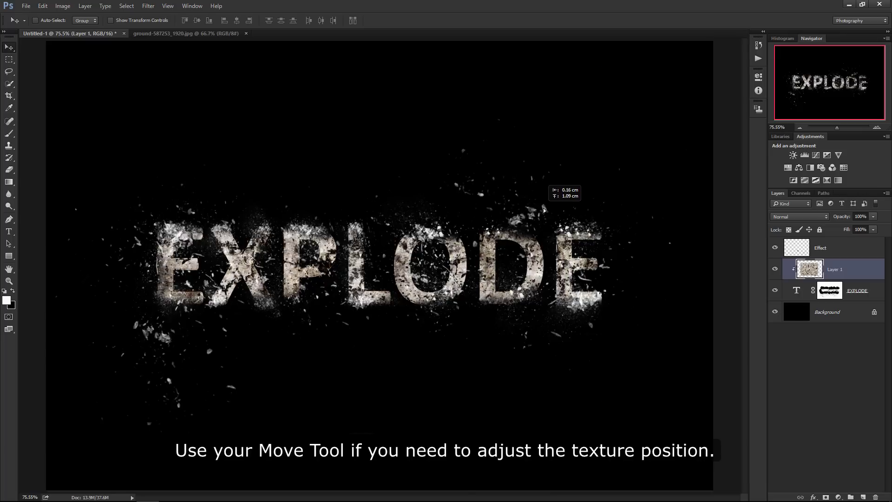
{"action": "mouse_move", "coordinate": [533, 205]}
{"action": "left_mouse_down"}
{"action": "mouse_move", "coordinate": [546, 223]}
{"action": "mouse_move", "coordinate": [546, 214]}
{"action": "left_mouse_up"}
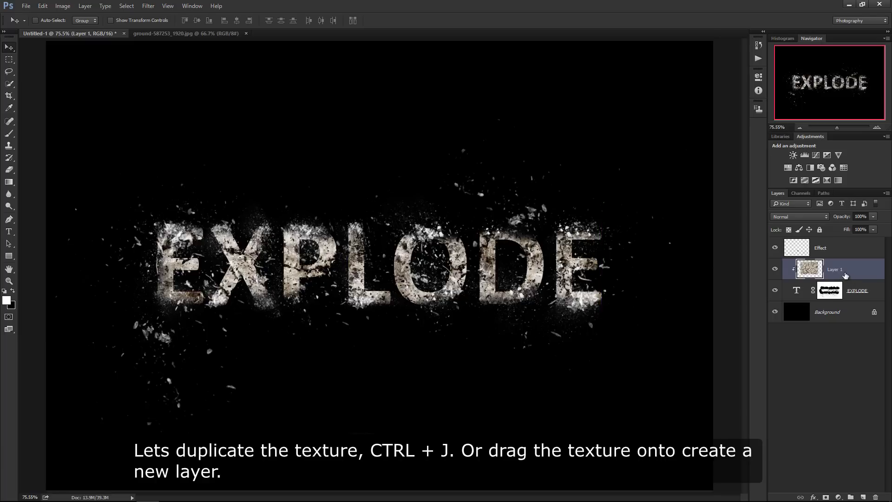
Duplicate the cracked texture above the Effect layer and enlarge the copy to about 130%.
{"action": "left_click_drag", "start_coordinate": [845, 276], "coordinate": [864, 497]}
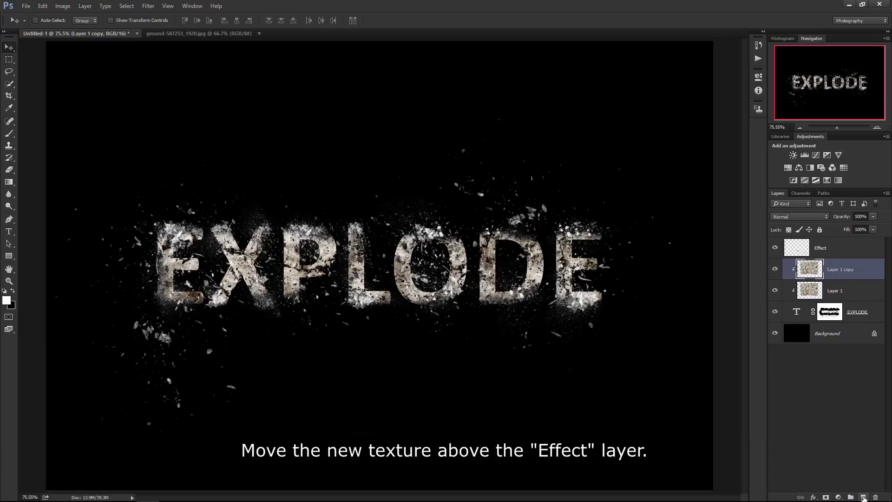
{"action": "left_click_drag", "start_coordinate": [848, 269], "coordinate": [844, 247]}
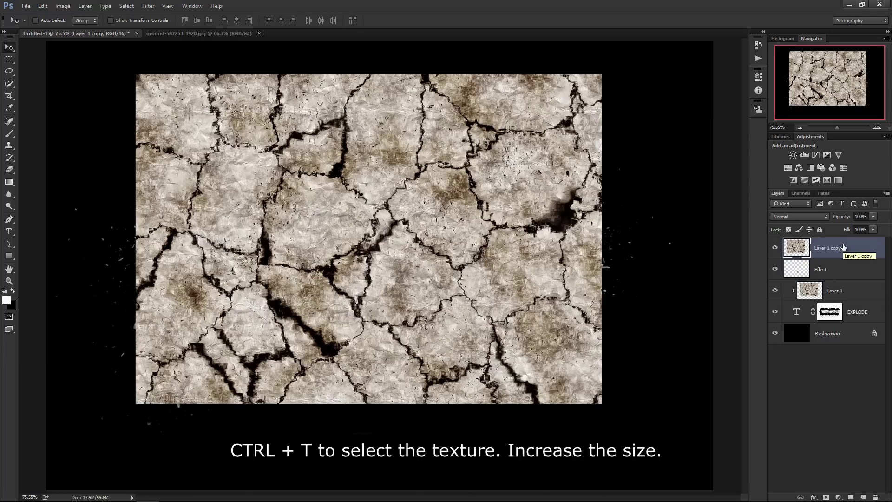
{"action": "key", "text": "ctrl+t"}
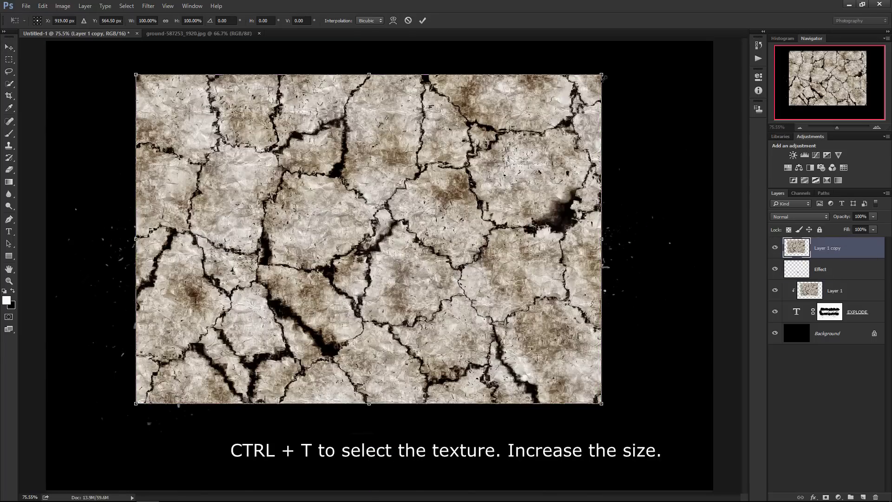
{"action": "left_click_drag", "start_coordinate": [603, 74], "coordinate": [680, 33]}
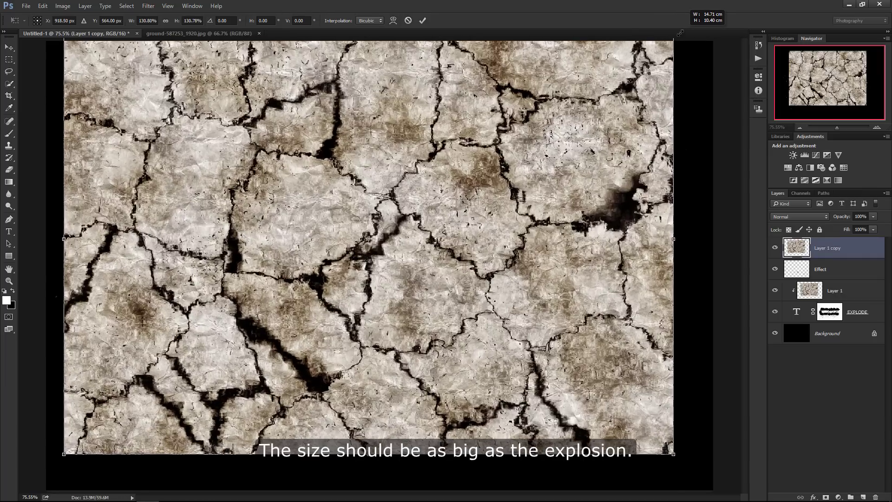
{"action": "left_click_drag", "start_coordinate": [635, 115], "coordinate": [635, 132]}
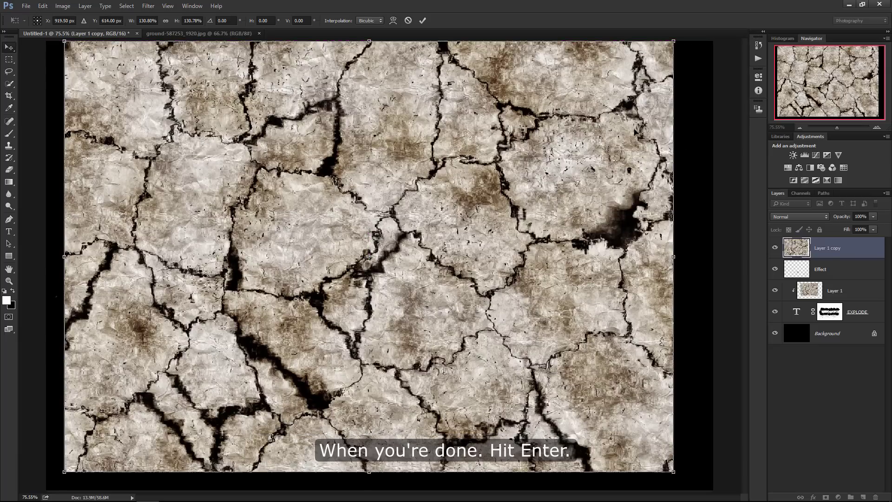
{"action": "key", "text": "Return"}
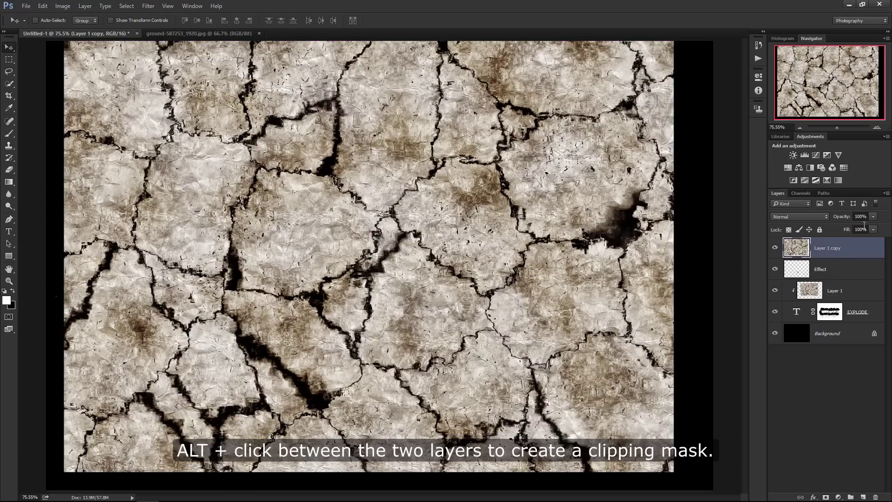
Clip the texture copy to the Effect layer and nudge the top texture over the debris.
{"action": "left_click", "coordinate": [855, 256], "text": "alt"}
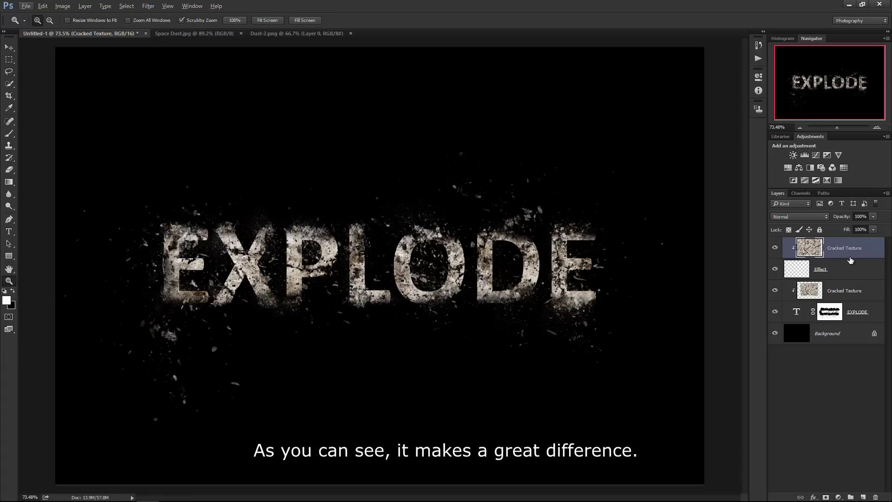
{"action": "left_click", "coordinate": [776, 248]}
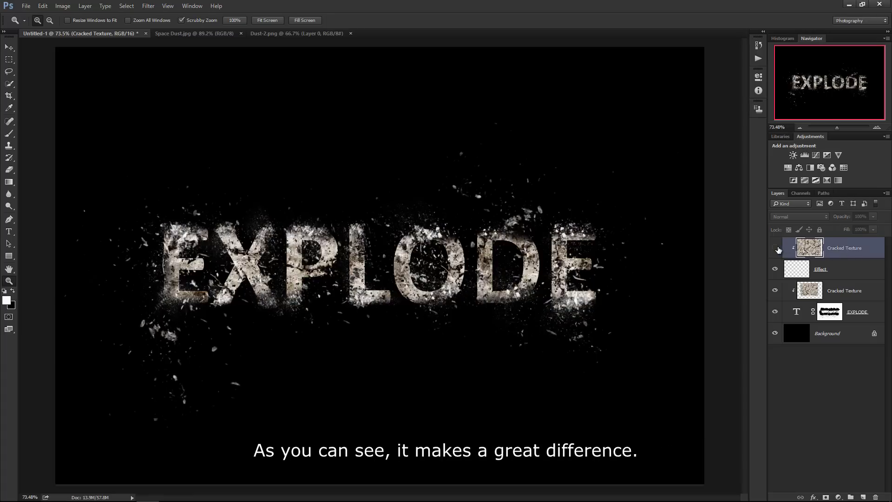
{"action": "left_click", "coordinate": [775, 248]}
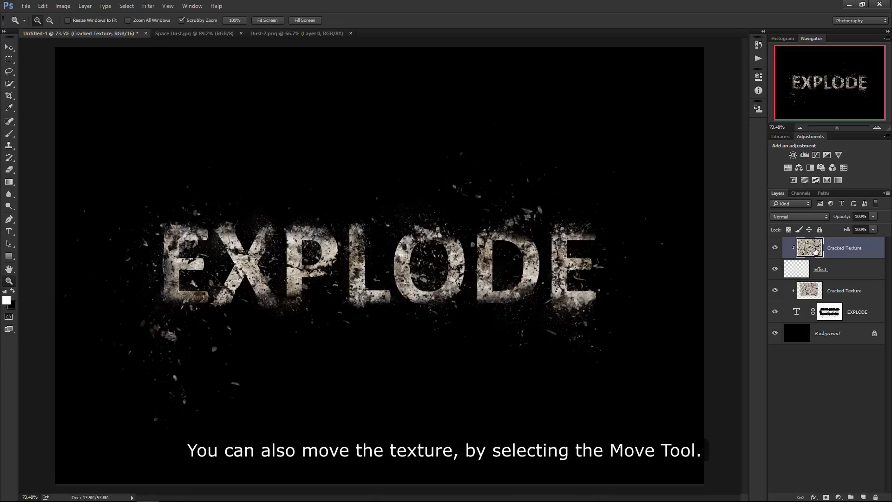
{"action": "key", "text": "v"}
{"action": "left_click_drag", "start_coordinate": [491, 231], "coordinate": [489, 235]}
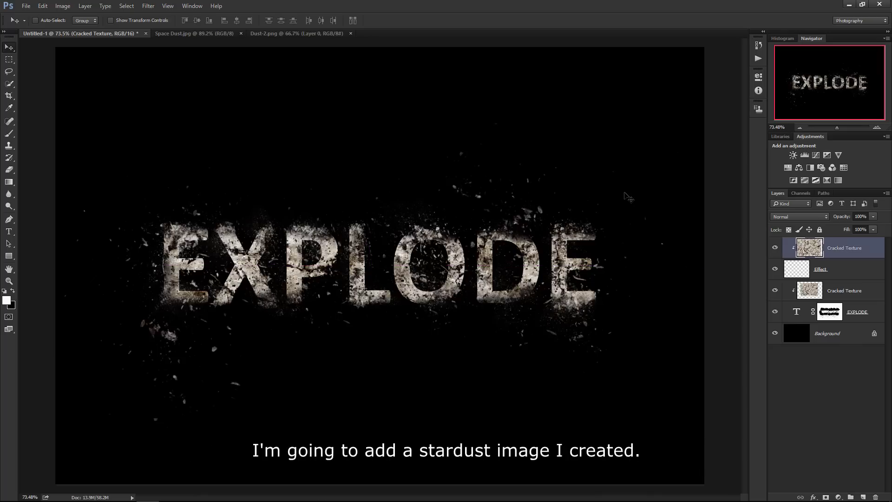
Bring the starfield image into the EXPLODE document, centred and enlarged to fill the canvas.
{"action": "left_click", "coordinate": [218, 33]}
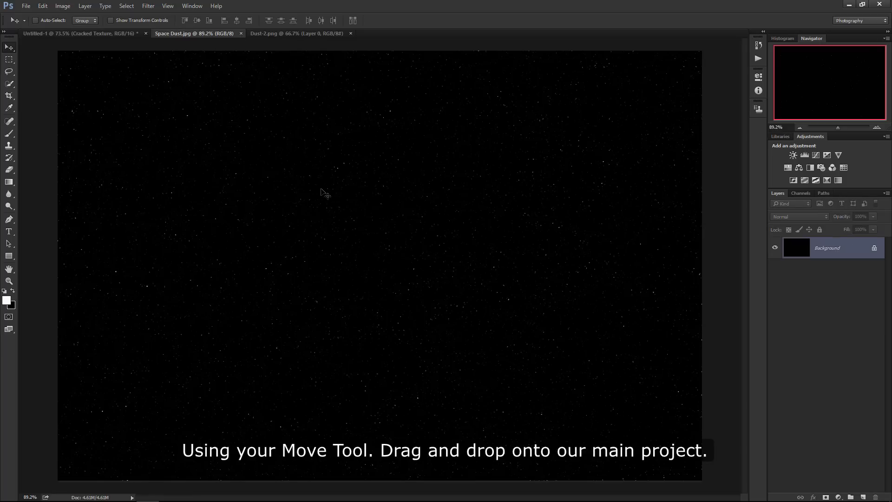
{"action": "left_click_drag", "start_coordinate": [325, 186], "coordinate": [130, 37]}
{"action": "left_click_drag", "start_coordinate": [130, 37], "coordinate": [382, 230]}
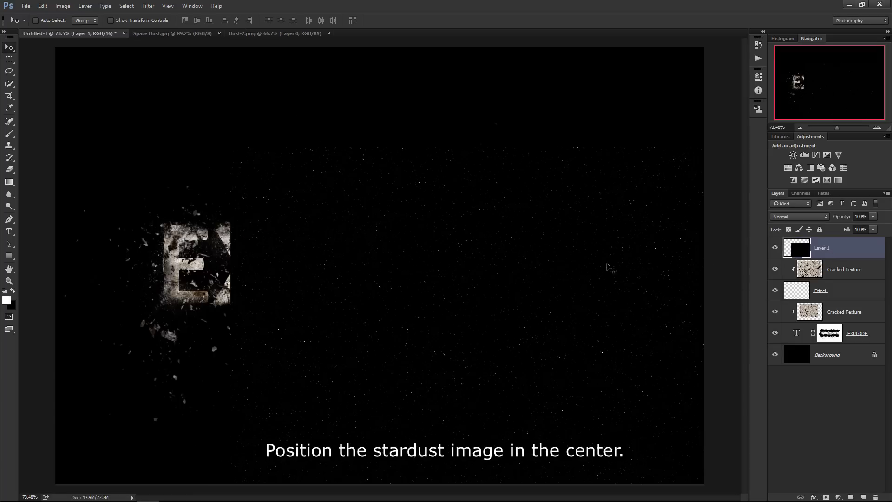
{"action": "left_click_drag", "start_coordinate": [555, 259], "coordinate": [437, 199]}
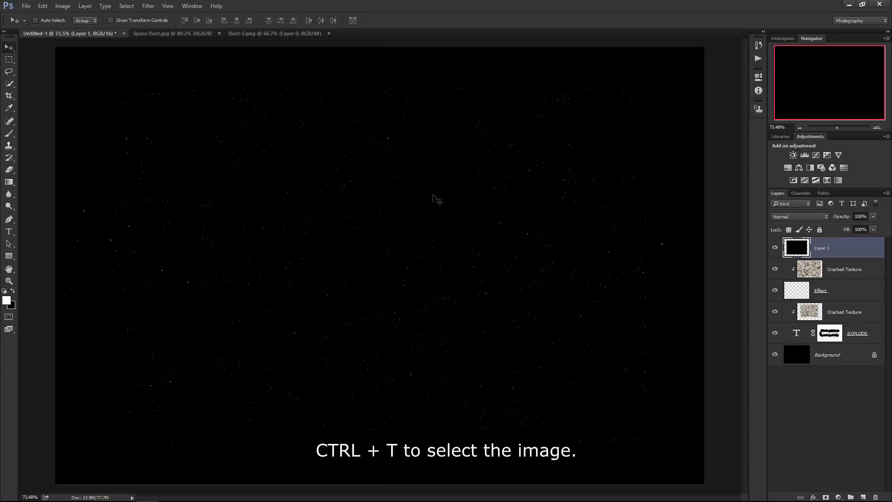
{"action": "key", "text": "ctrl+t"}
{"action": "left_click_drag", "start_coordinate": [647, 87], "coordinate": [710, 46]}
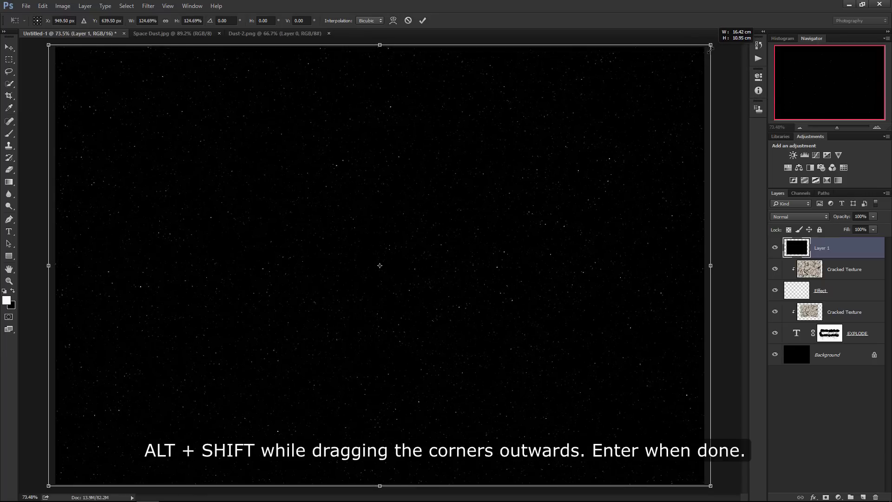
{"action": "key", "text": "Return"}
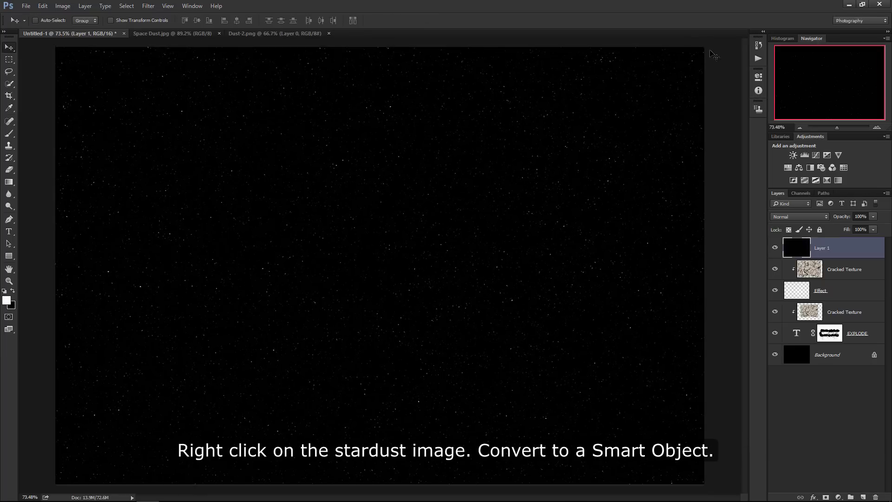
Convert the starfield layer to a smart object named Space Dust, blending in Screen mode.
{"action": "right_click", "coordinate": [828, 251]}
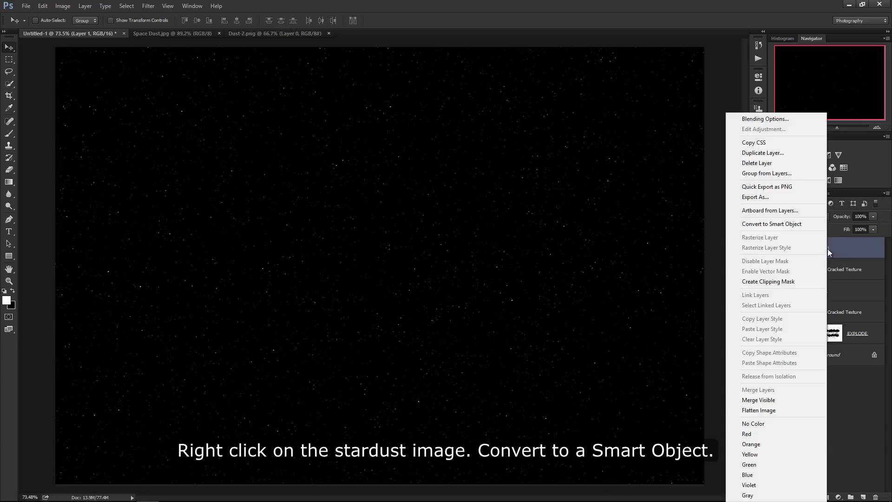
{"action": "left_click", "coordinate": [818, 224]}
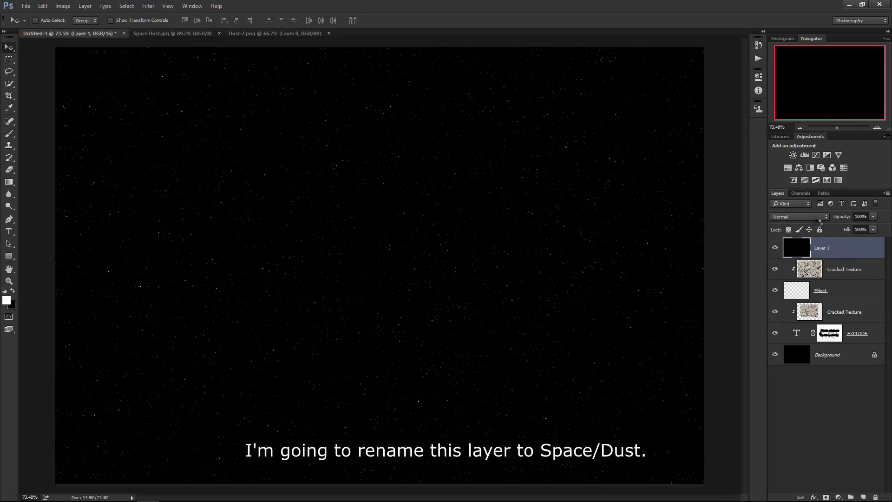
{"action": "double_click", "coordinate": [820, 249]}
{"action": "type", "text": "Space Dust"}
{"action": "key", "text": "Return"}
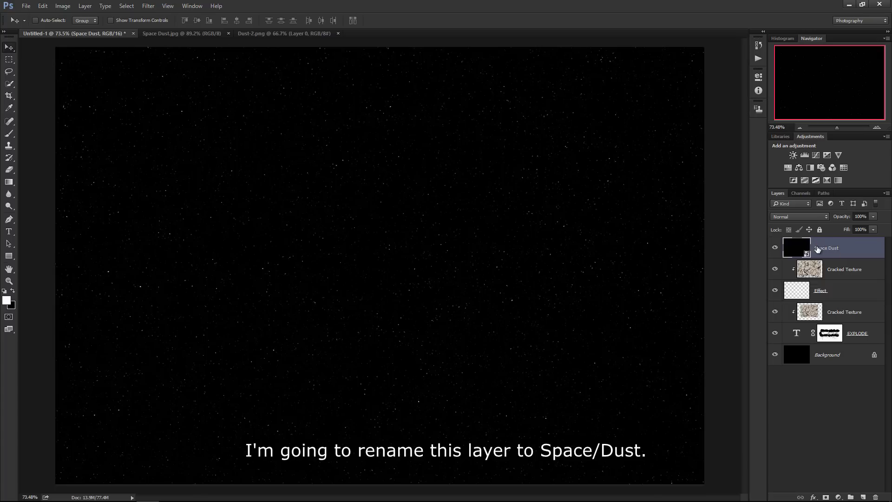
{"action": "left_click", "coordinate": [818, 217]}
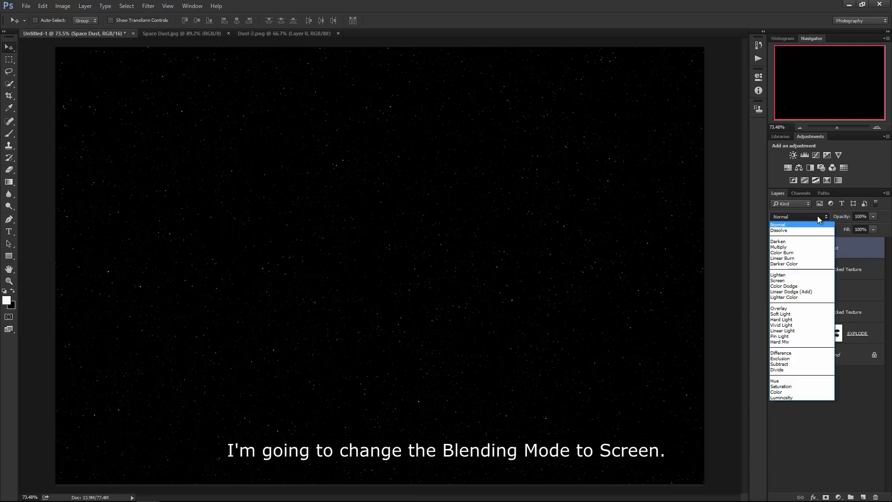
{"action": "left_click", "coordinate": [812, 280]}
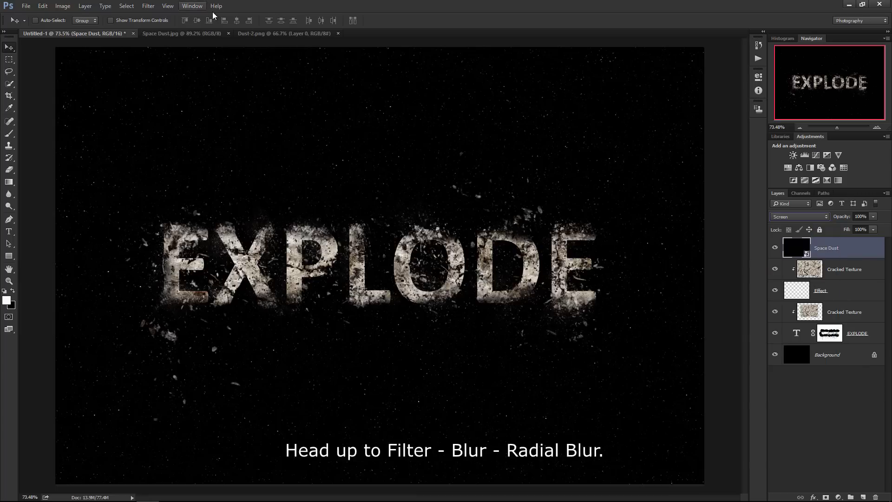
Add a zoom Radial Blur smart filter to Space Dust and drop its opacity to about 62%.
{"action": "left_click", "coordinate": [152, 6]}
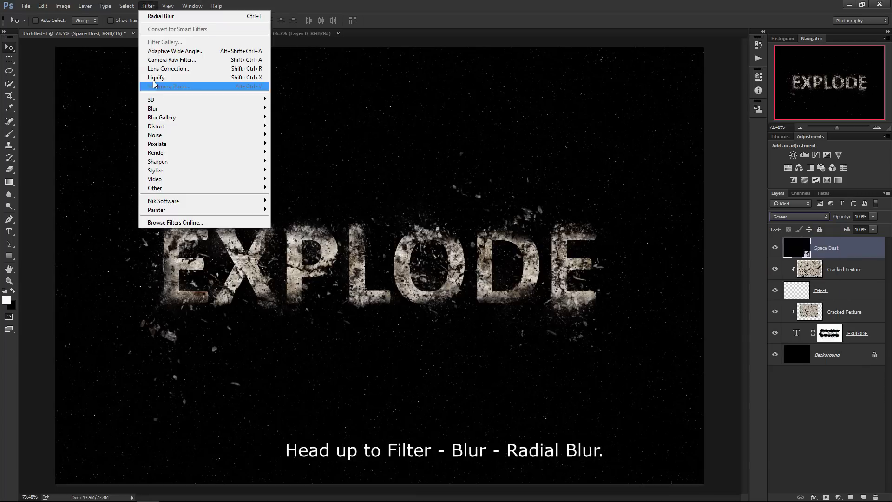
{"action": "mouse_move", "coordinate": [152, 108]}
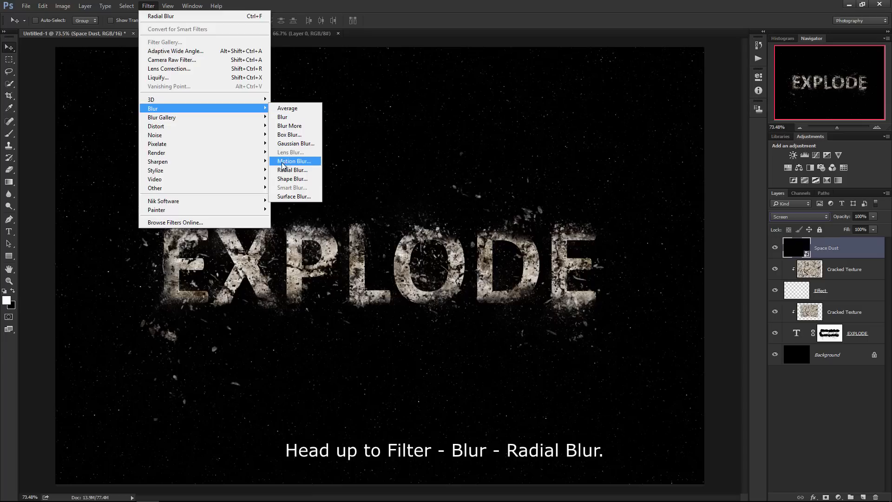
{"action": "left_click", "coordinate": [274, 175]}
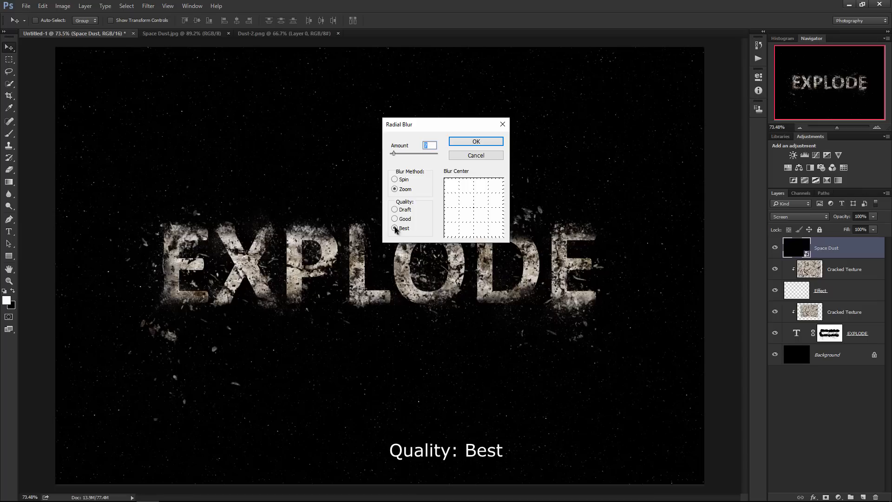
{"action": "left_click", "coordinate": [485, 142]}
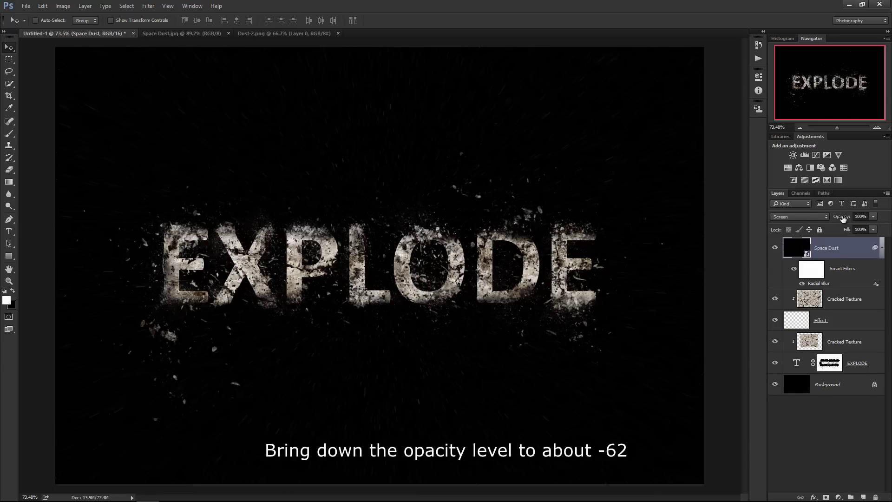
{"action": "left_click_drag", "start_coordinate": [842, 218], "coordinate": [828, 216]}
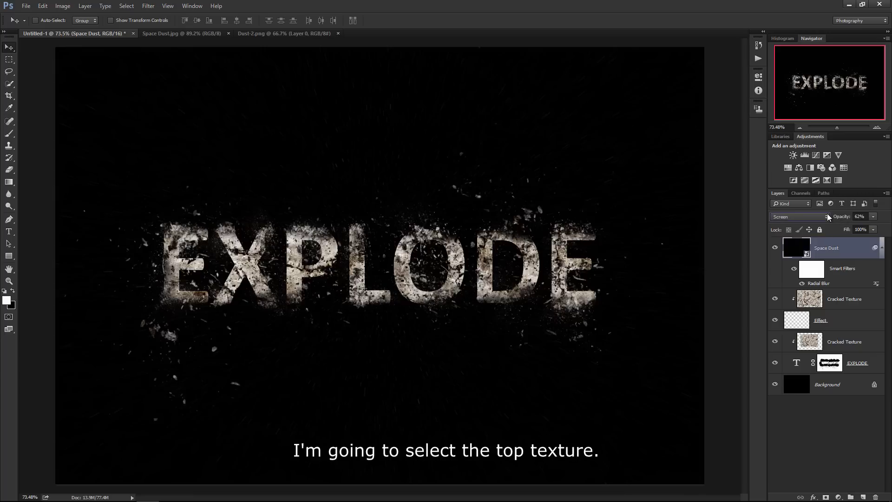
Add a Gradient Map above the top Cracked Texture using the purple-to-cyan preset.
{"action": "left_click", "coordinate": [847, 300]}
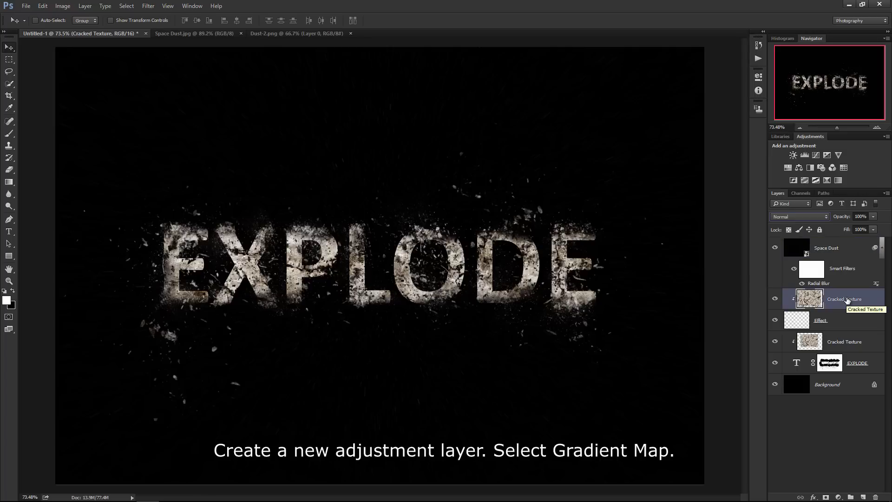
{"action": "left_click", "coordinate": [838, 496]}
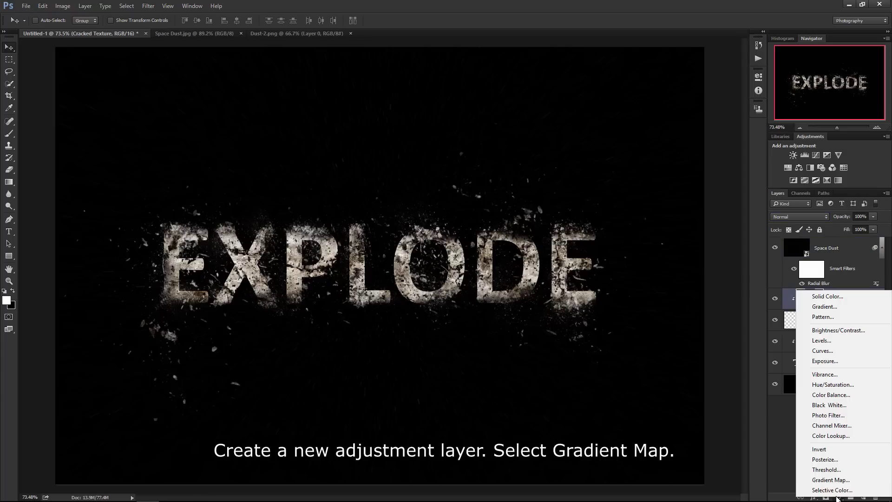
{"action": "left_click", "coordinate": [839, 482]}
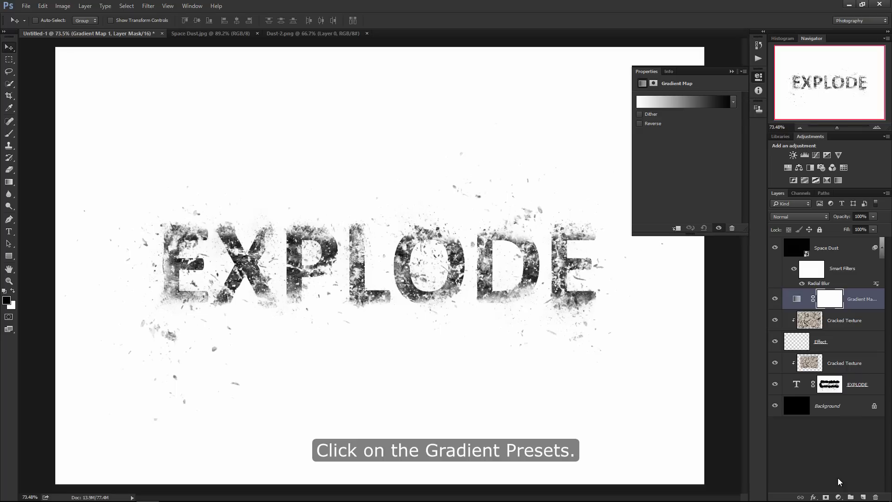
{"action": "left_click", "coordinate": [684, 105]}
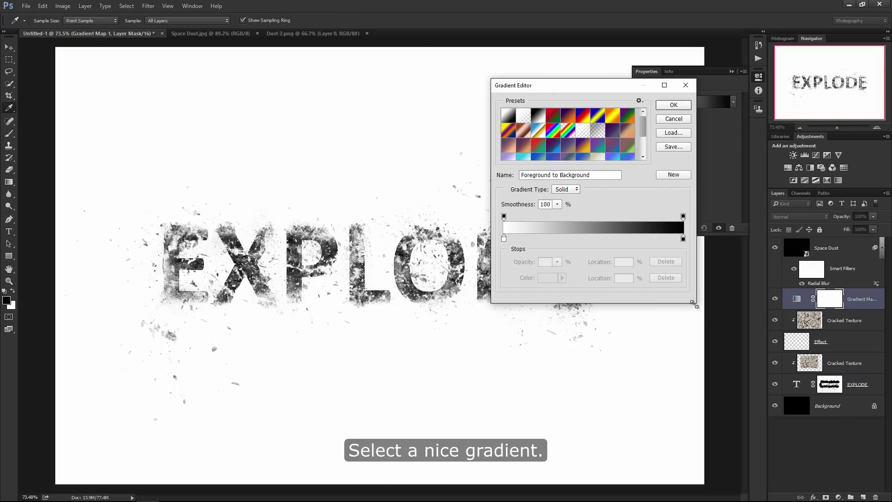
{"action": "left_click_drag", "start_coordinate": [694, 304], "coordinate": [772, 374]}
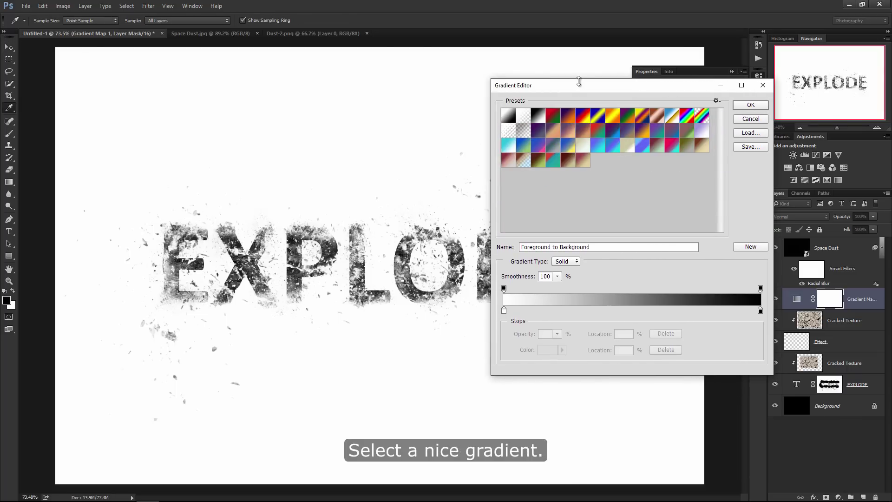
{"action": "left_click_drag", "start_coordinate": [578, 81], "coordinate": [621, 38]}
{"action": "left_click", "coordinate": [597, 118]}
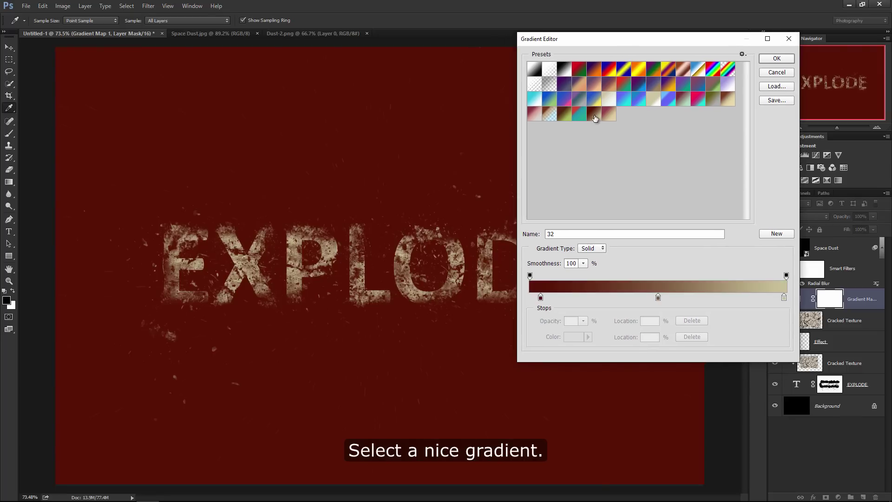
{"action": "left_click", "coordinate": [624, 103]}
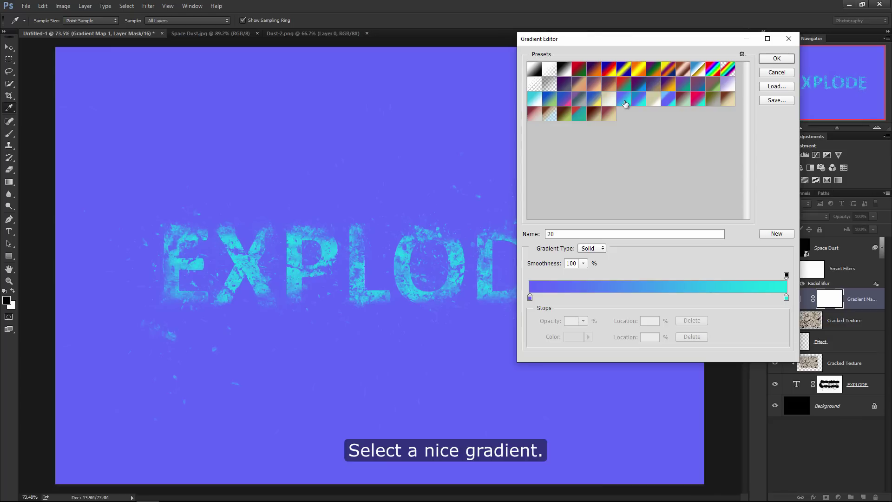
Set the gradient stops to purple 6367f9 and cyan 14e1de.
{"action": "left_click", "coordinate": [531, 297]}
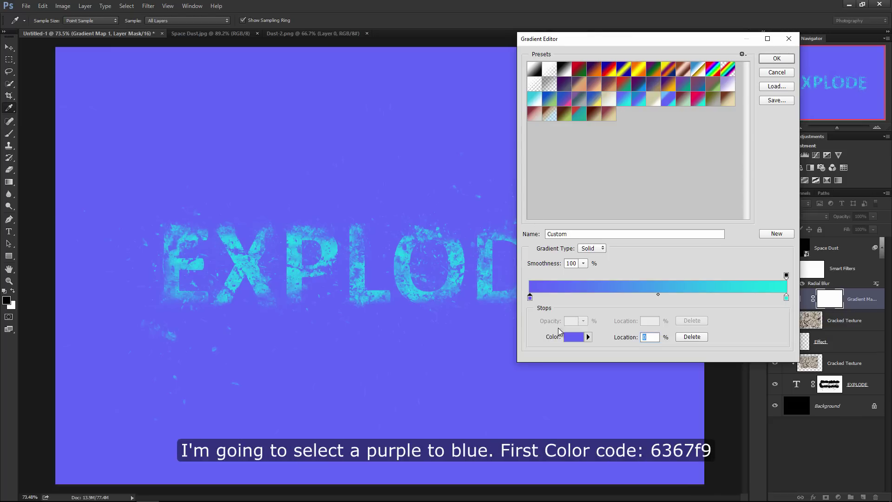
{"action": "left_click", "coordinate": [572, 338]}
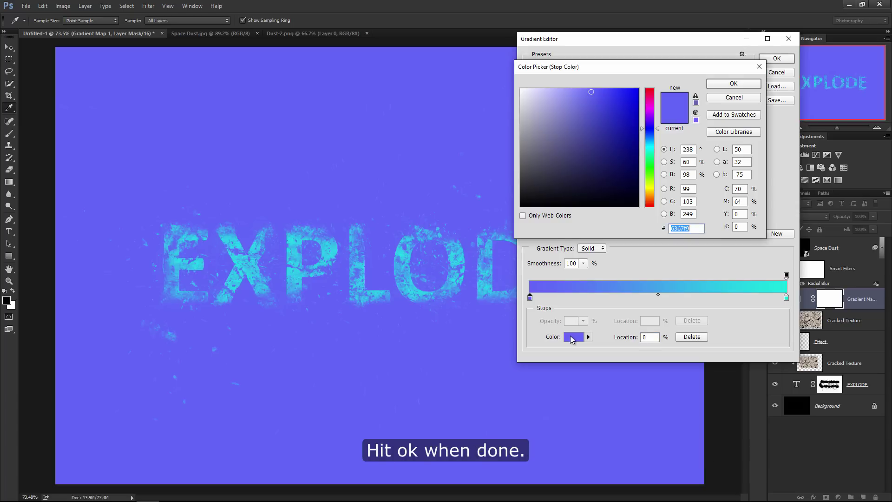
{"action": "left_click", "coordinate": [745, 103]}
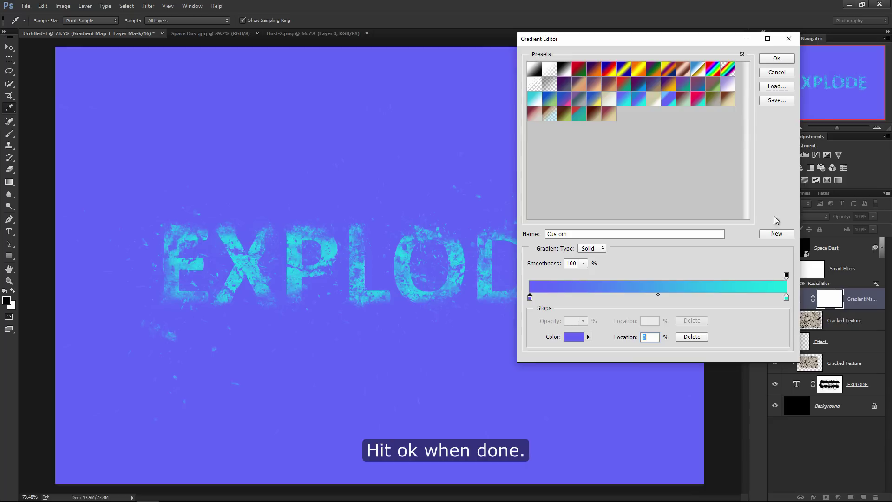
{"action": "left_click", "coordinate": [788, 297]}
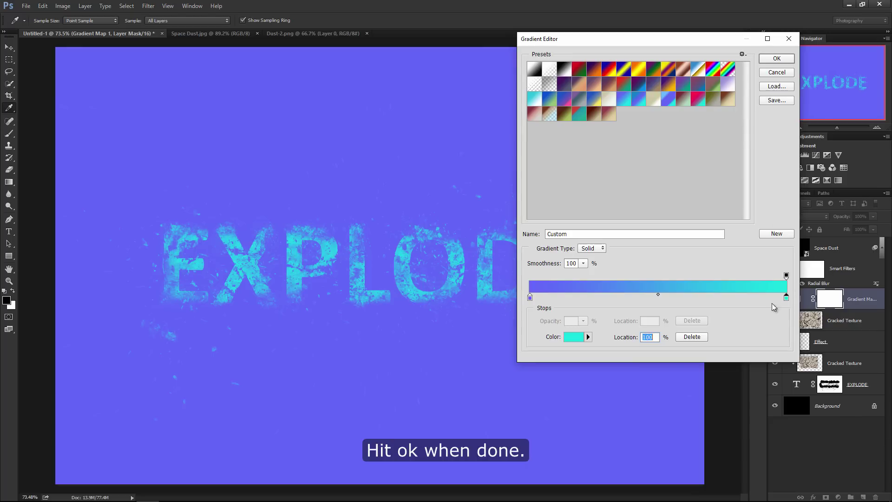
{"action": "left_click", "coordinate": [575, 337]}
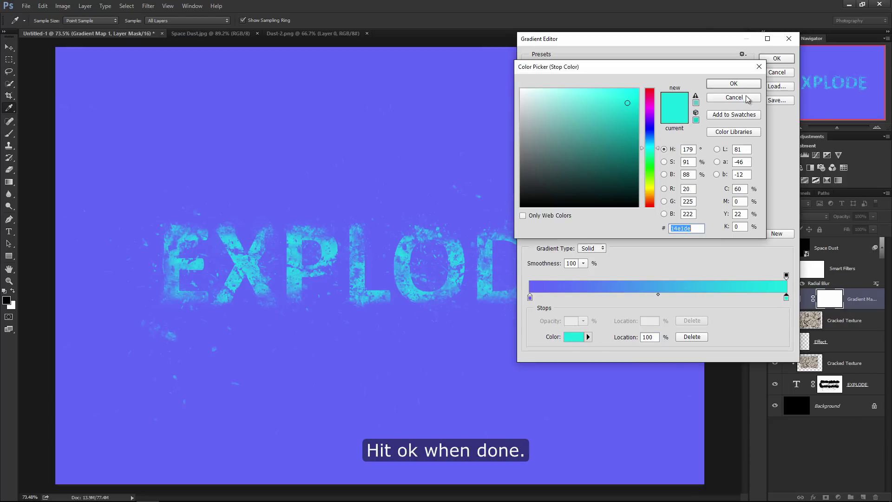
{"action": "left_click", "coordinate": [745, 87]}
Blend the Gradient Map in Soft Light at 40% opacity and compare the cool tint.
{"action": "left_click", "coordinate": [777, 60]}
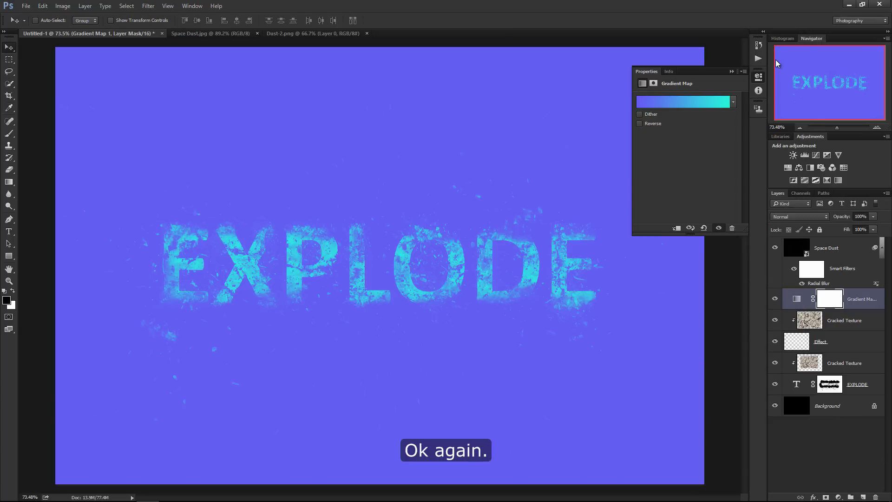
{"action": "left_click", "coordinate": [803, 217]}
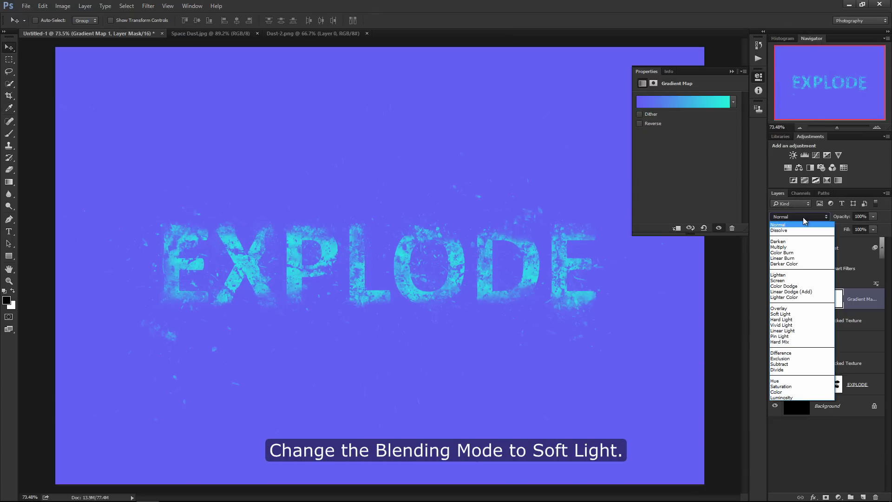
{"action": "left_click", "coordinate": [807, 314]}
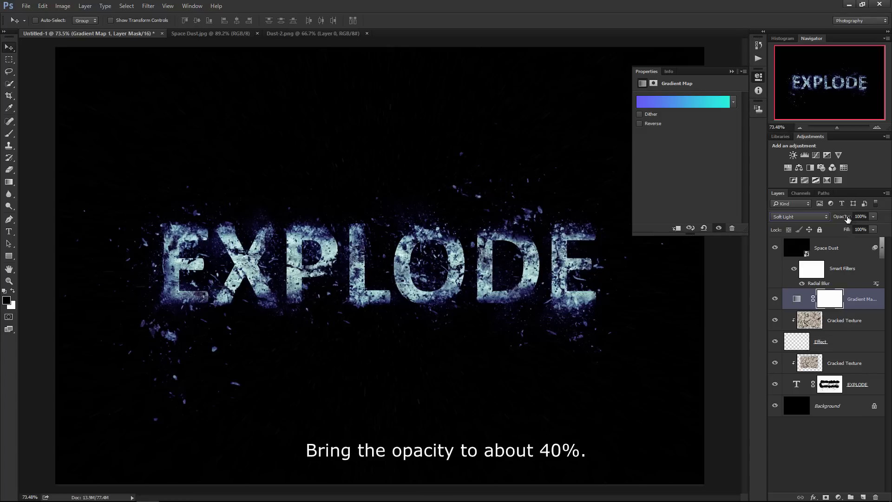
{"action": "mouse_move", "coordinate": [847, 218]}
{"action": "left_mouse_down"}
{"action": "mouse_move", "coordinate": [749, 223]}
{"action": "mouse_move", "coordinate": [839, 222]}
{"action": "left_mouse_up"}
{"action": "key", "text": "Return"}
{"action": "left_click", "coordinate": [776, 298]}
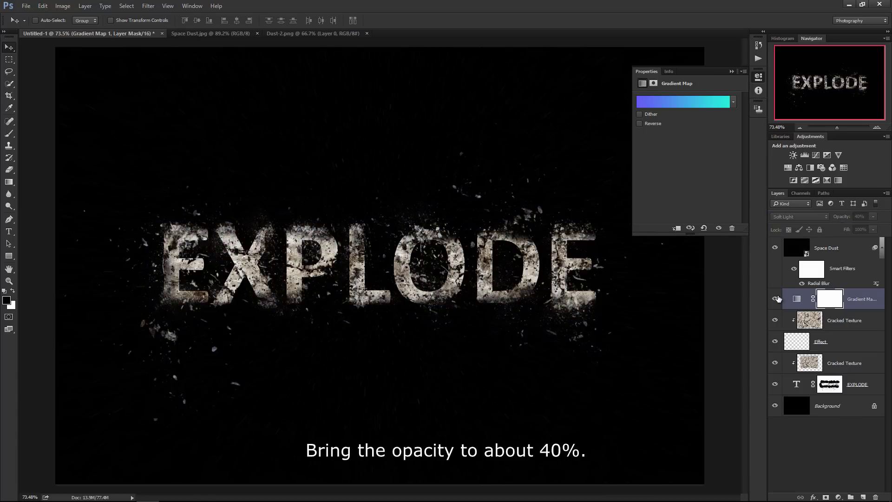
{"action": "left_click", "coordinate": [732, 72]}
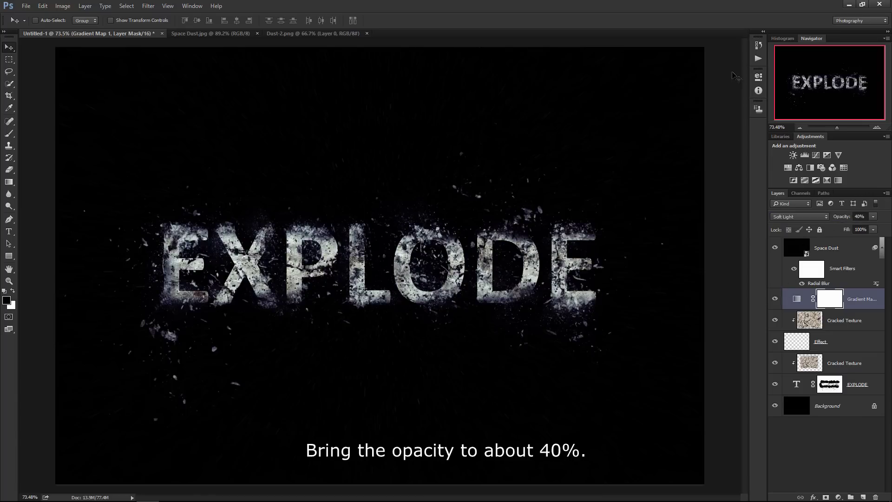
Drag the Dust-2.png particles into the EXPLODE document above Space Dust and position them.
{"action": "key", "text": "alt+bracketright"}
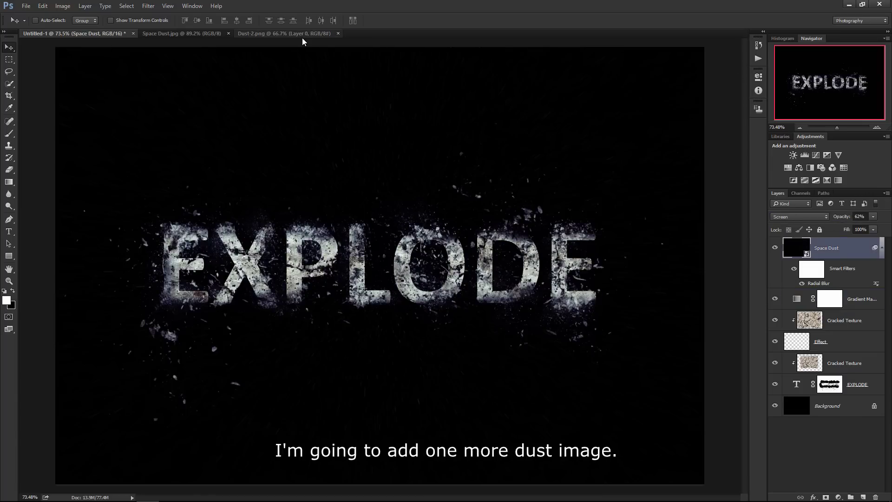
{"action": "left_click", "coordinate": [303, 34]}
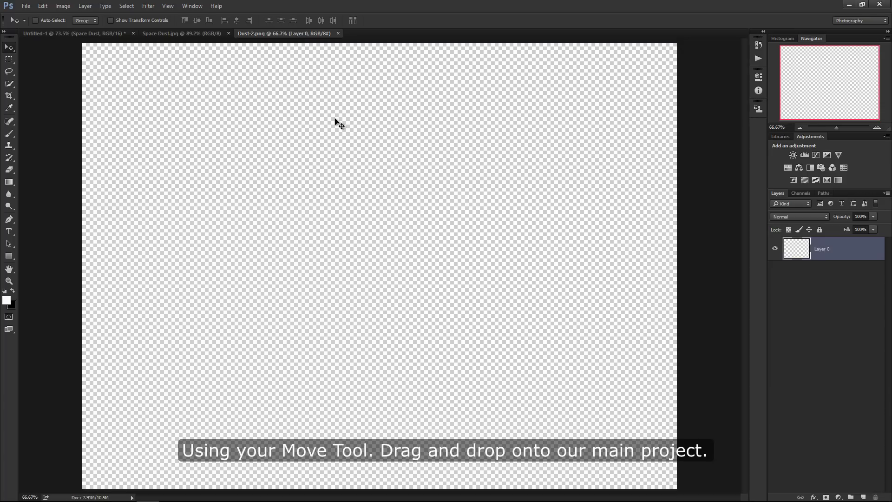
{"action": "mouse_move", "coordinate": [336, 122]}
{"action": "left_mouse_down"}
{"action": "mouse_move", "coordinate": [119, 38]}
{"action": "mouse_move", "coordinate": [399, 149]}
{"action": "left_mouse_up"}
{"action": "mouse_move", "coordinate": [434, 215]}
{"action": "left_mouse_down"}
{"action": "mouse_move", "coordinate": [498, 160]}
{"action": "mouse_move", "coordinate": [426, 112]}
{"action": "left_mouse_up"}
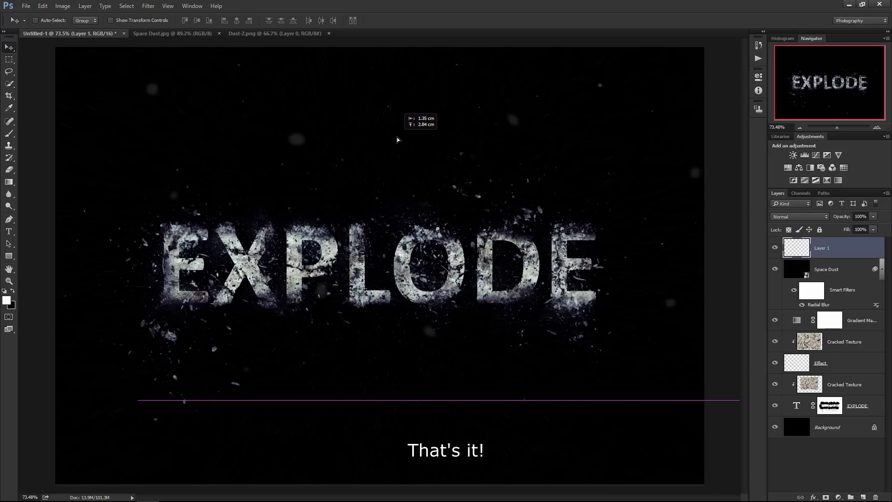
{"action": "left_click_drag", "start_coordinate": [426, 112], "coordinate": [408, 126]}
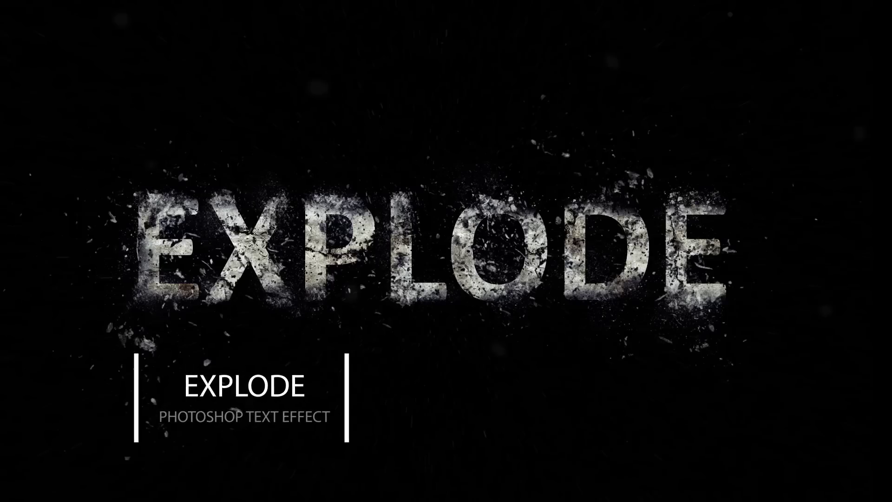